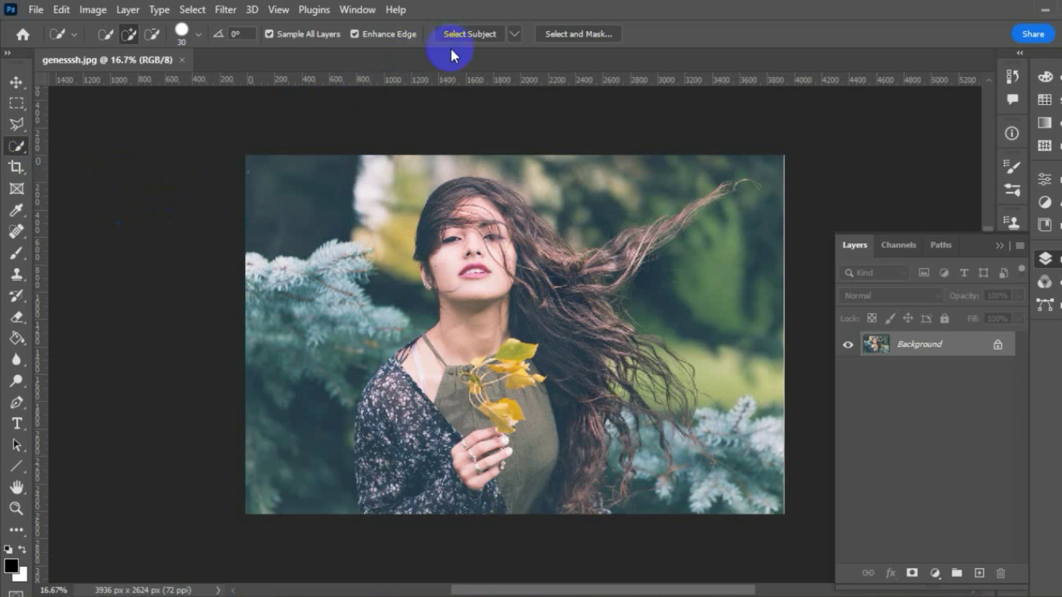
# Select the woman with Select Subject and copy her onto Layer 1 and Layer 1 copy
pyautogui.click(464, 31)
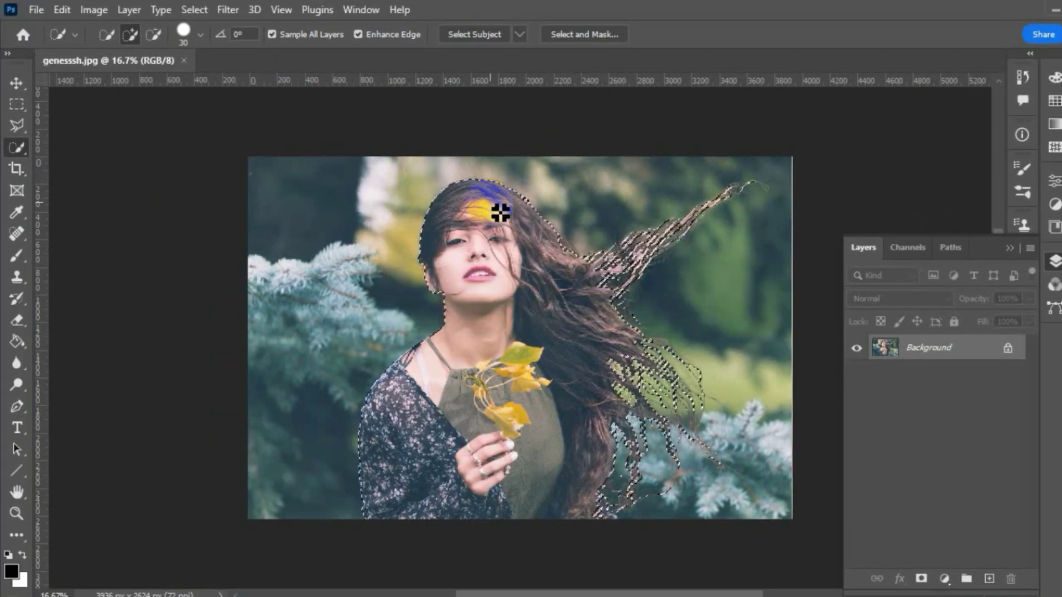
pyautogui.hotkey('ctrl', 'j')
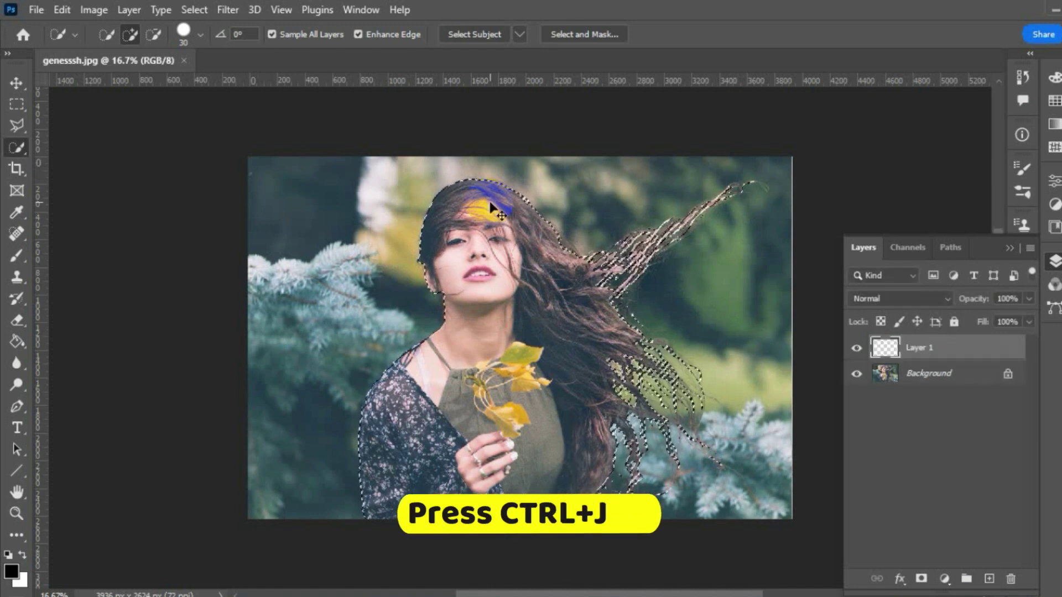
pyautogui.hotkey('ctrl', 'j')
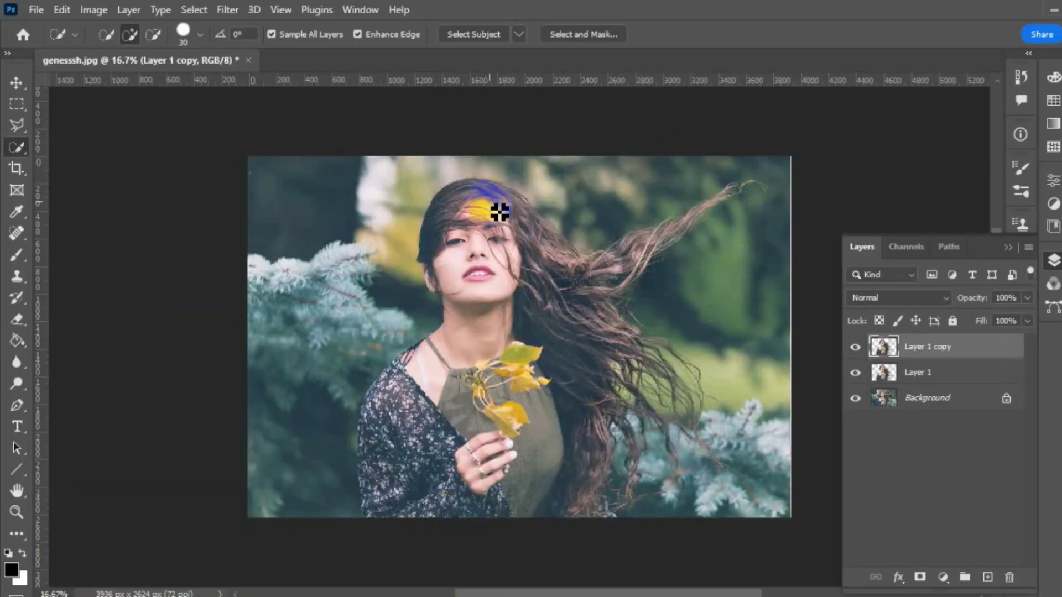
pyautogui.click(956, 399)
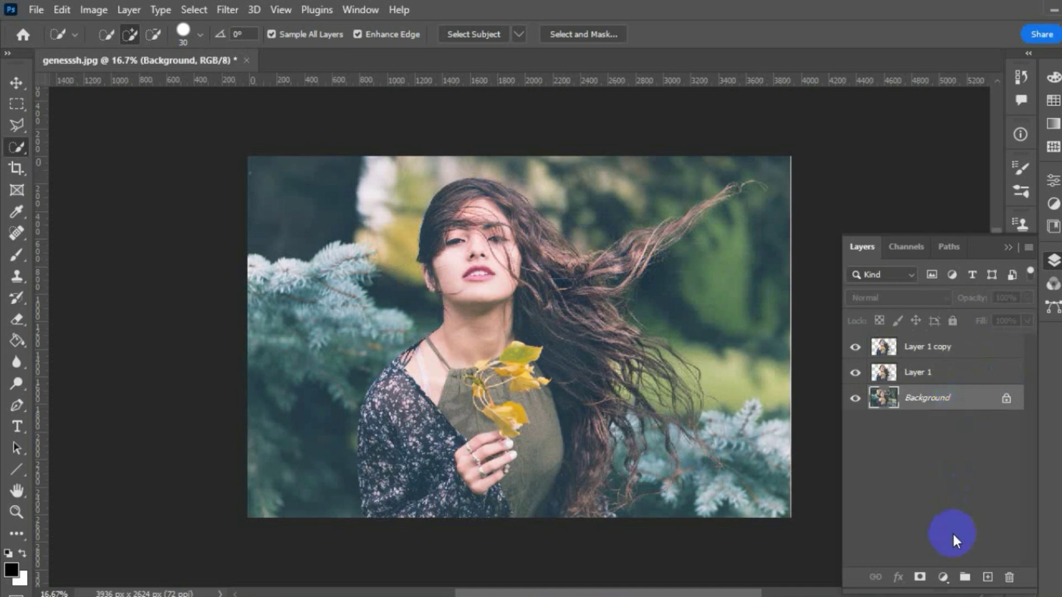
# Add a Solid Color fill layer set to pure white (ffffff) above the Background
pyautogui.click(948, 577)
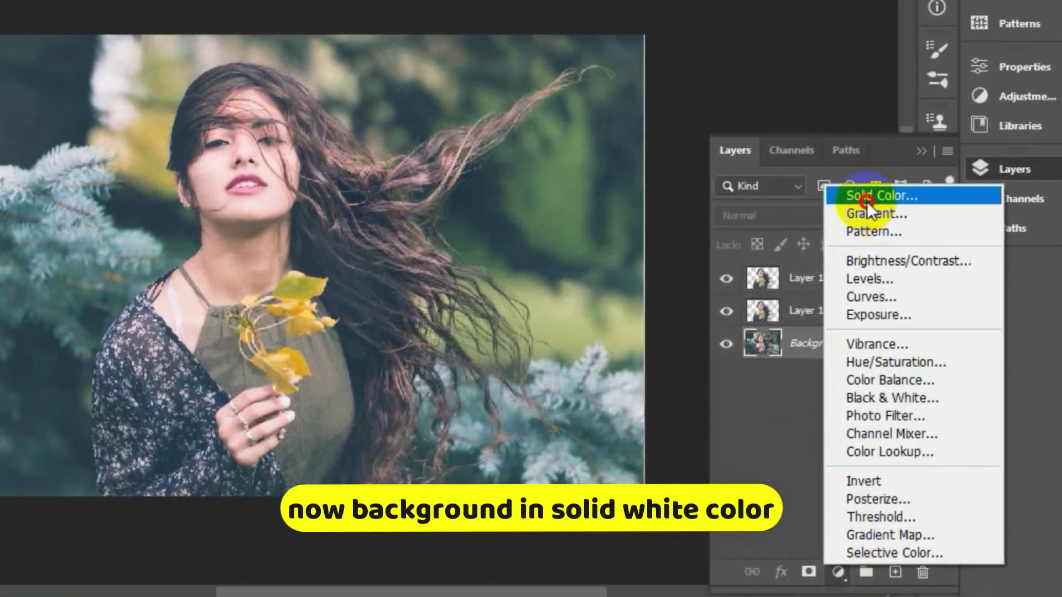
pyautogui.click(967, 286)
pyautogui.click(658, 193)
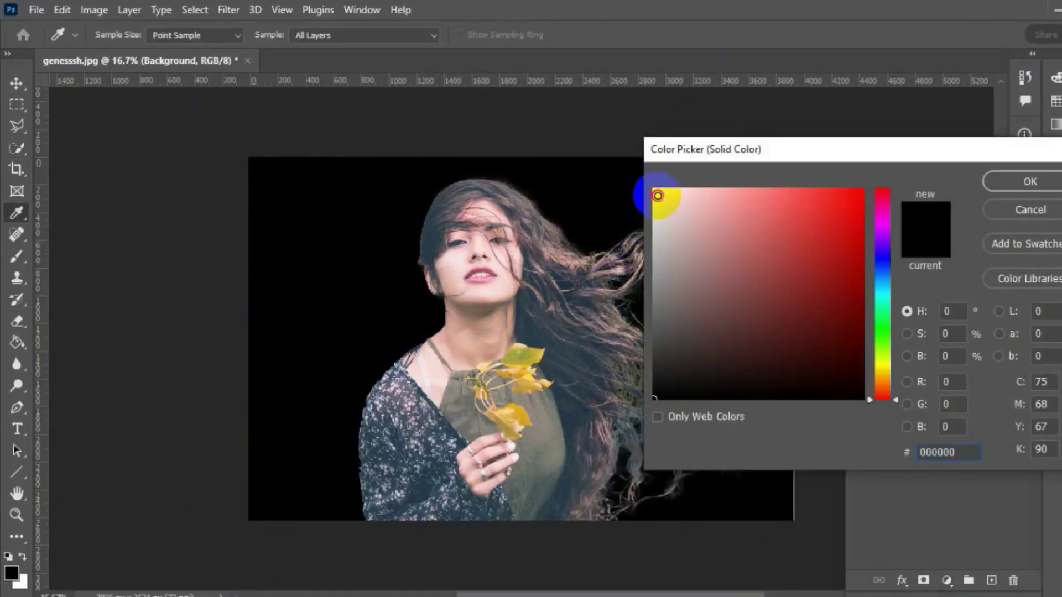
pyautogui.moveTo(658, 193); pyautogui.dragTo(646, 178)
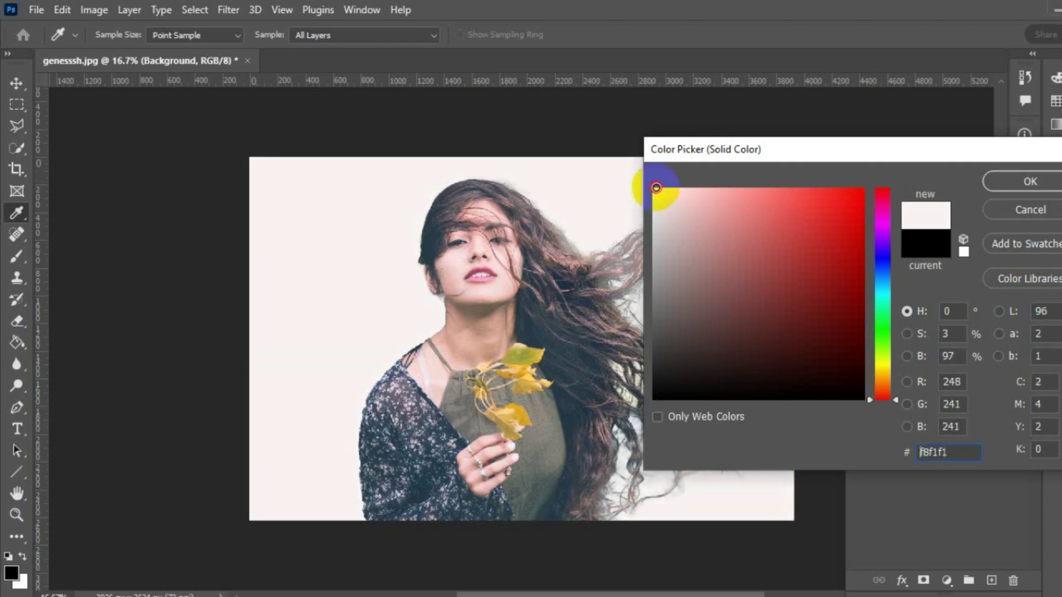
pyautogui.click(1034, 184)
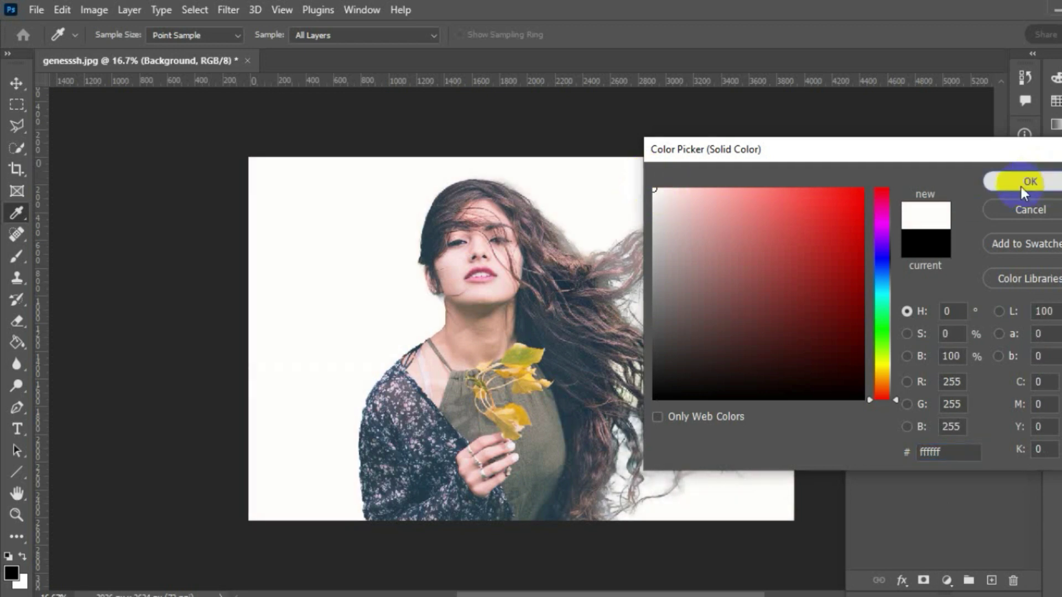
# On Layer 1, add a centre vertical guide, hide Layer 1 copy, and marquee-select the left half
pyautogui.click(911, 379)
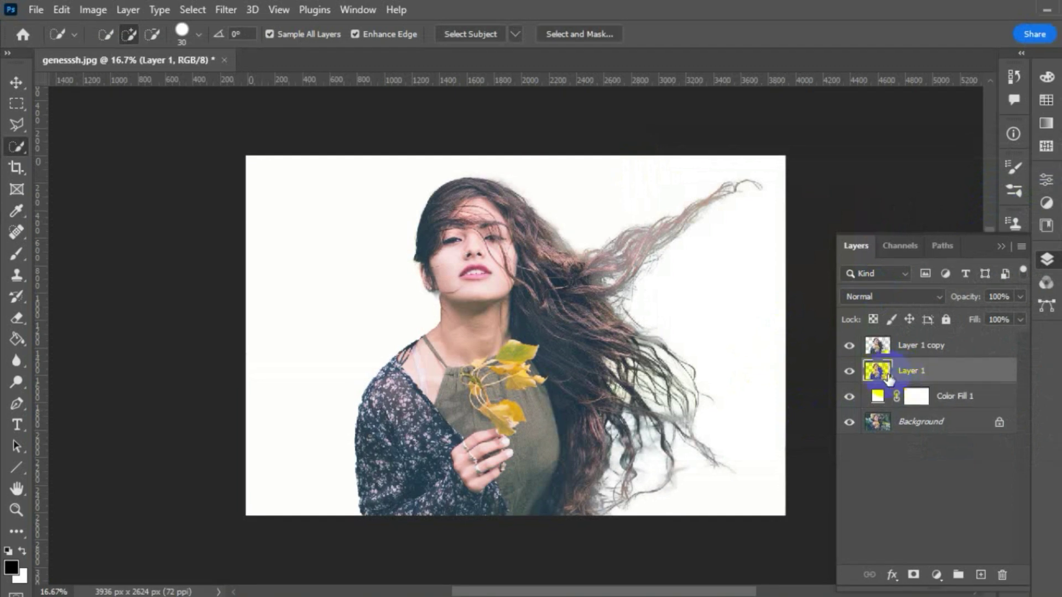
pyautogui.moveTo(42, 282)
pyautogui.mouseDown()
pyautogui.moveTo(474, 297)
pyautogui.moveTo(476, 391)
pyautogui.mouseUp()
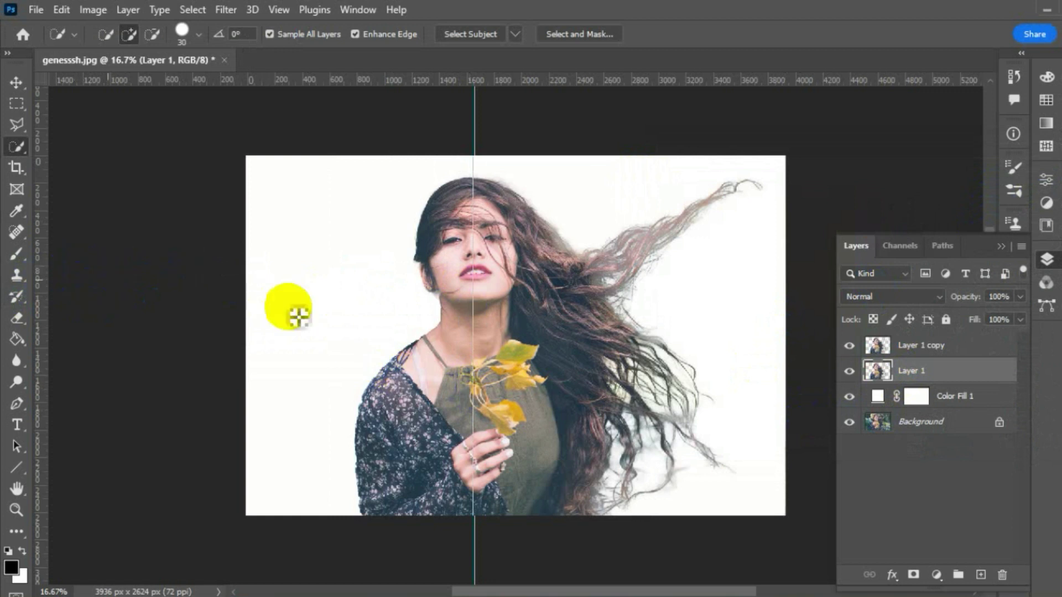
pyautogui.click(847, 347)
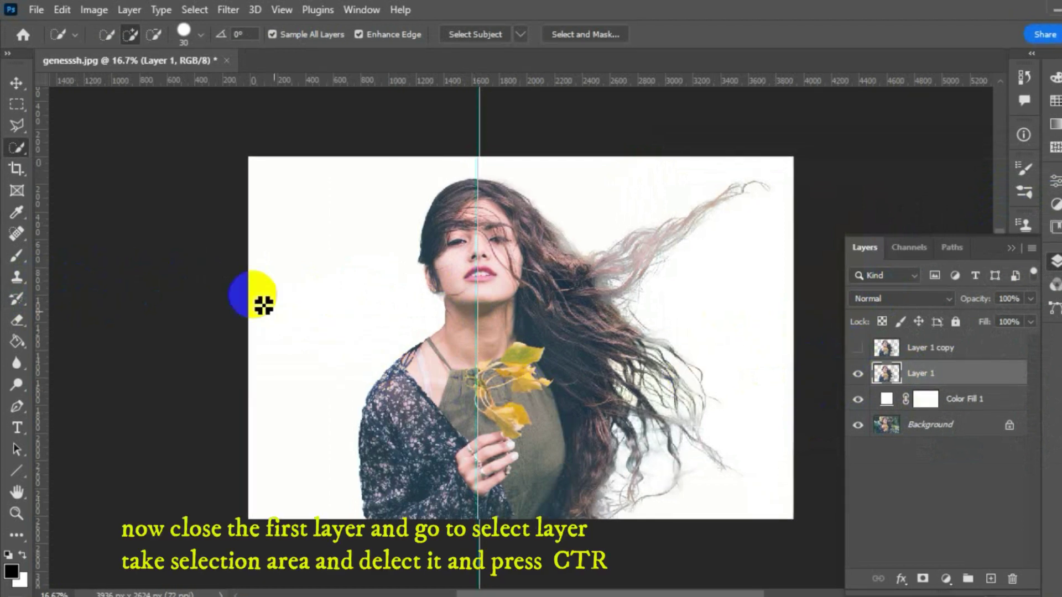
pyautogui.click(19, 106)
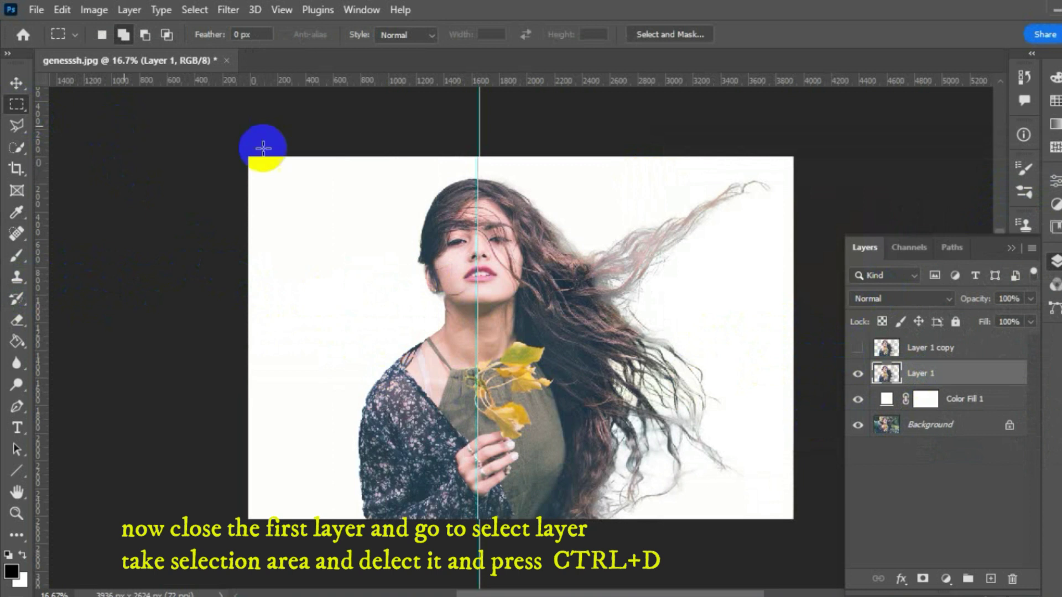
pyautogui.moveTo(248, 160); pyautogui.dragTo(473, 517)
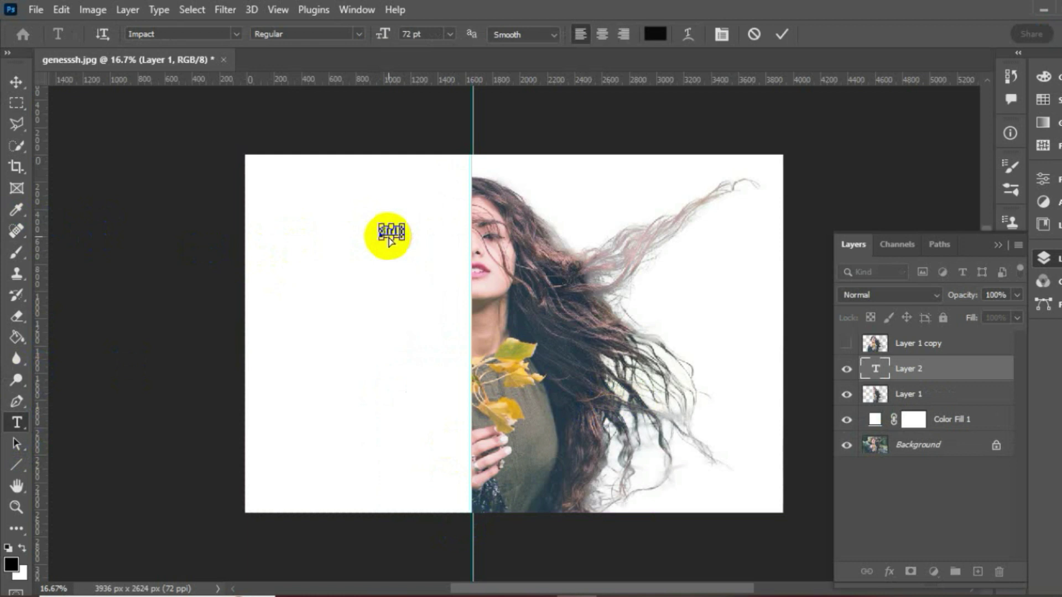
# Enlarge and raise 'Girl', then type 'In' and 'Action' on the following lines
pyautogui.moveTo(407, 239); pyautogui.dragTo(477, 334)
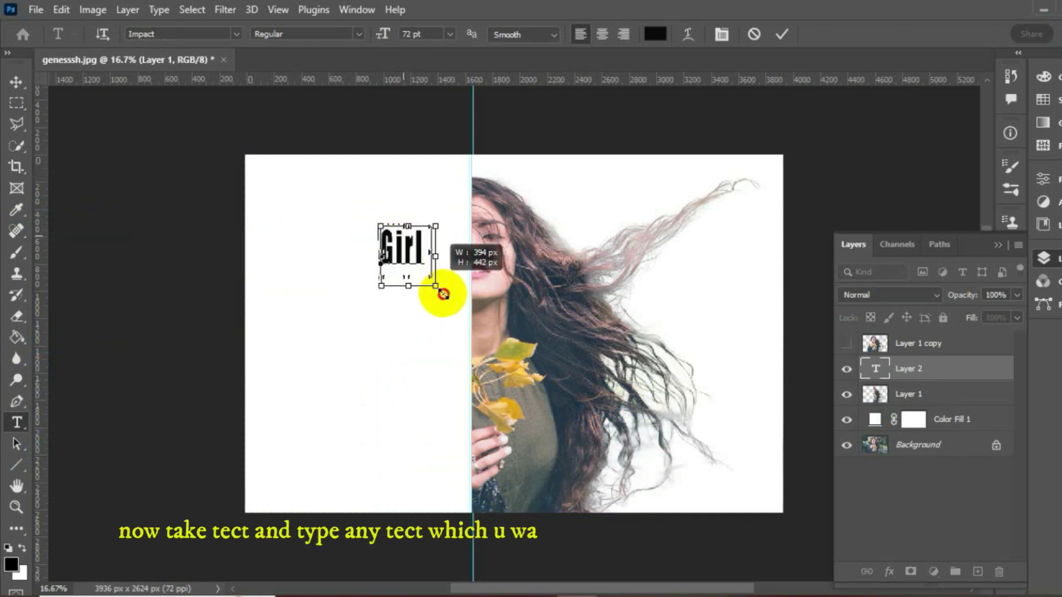
pyautogui.moveTo(432, 293); pyautogui.dragTo(435, 245)
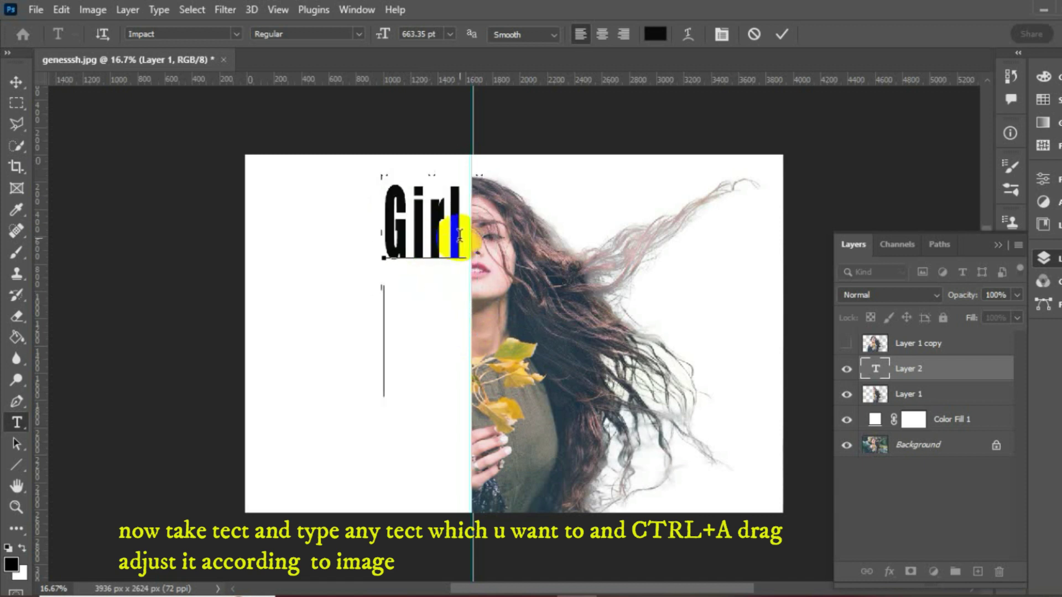
pyautogui.write('In ')
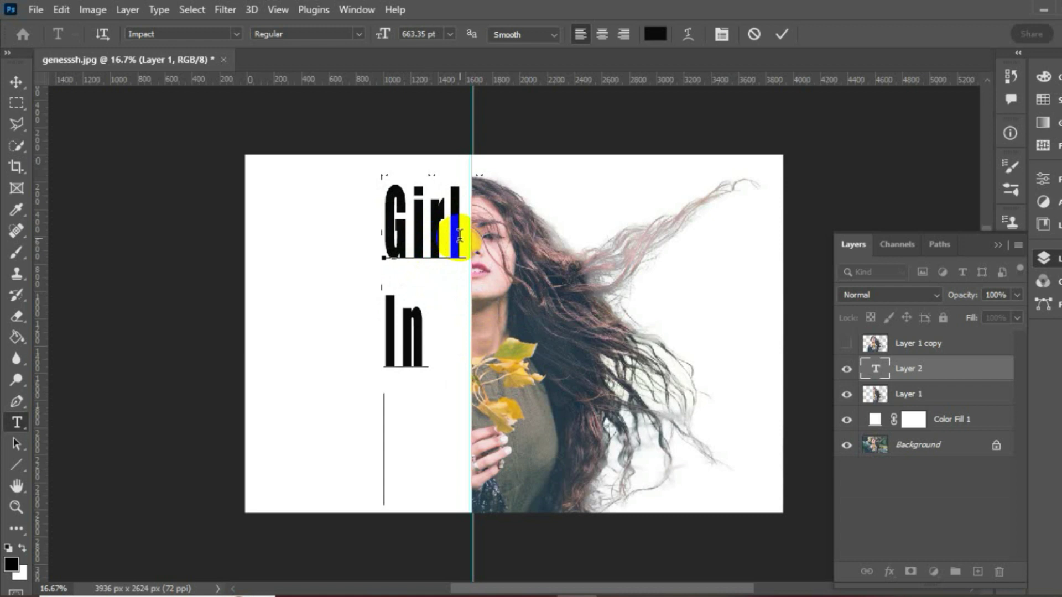
pyautogui.write('Injec')
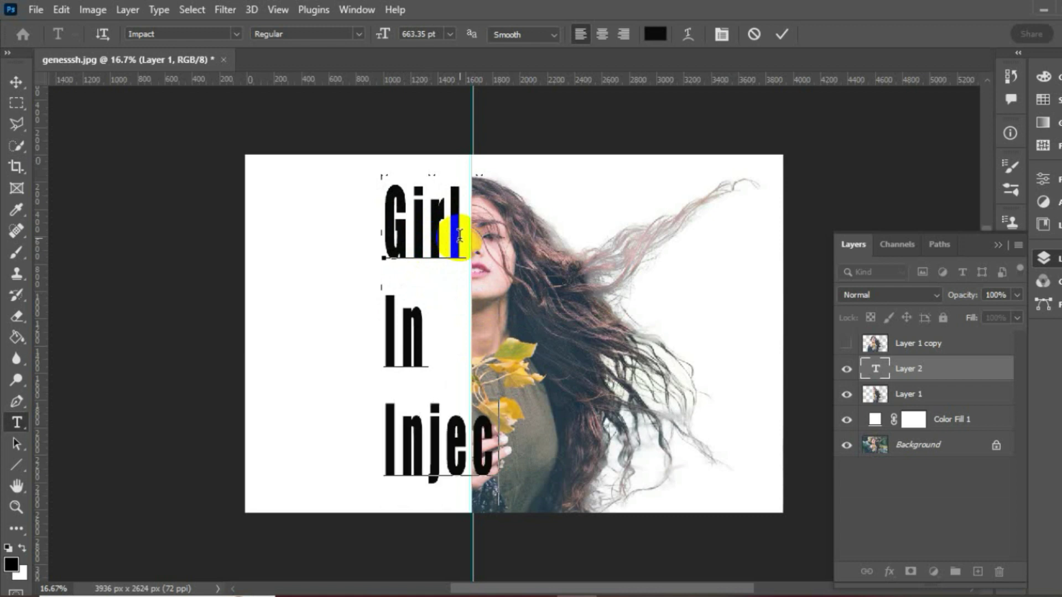
pyautogui.press('BackSpace')
pyautogui.press('BackSpace')
pyautogui.press('BackSpace')
pyautogui.press('BackSpace')
pyautogui.press('BackSpace')
pyautogui.write('Action')
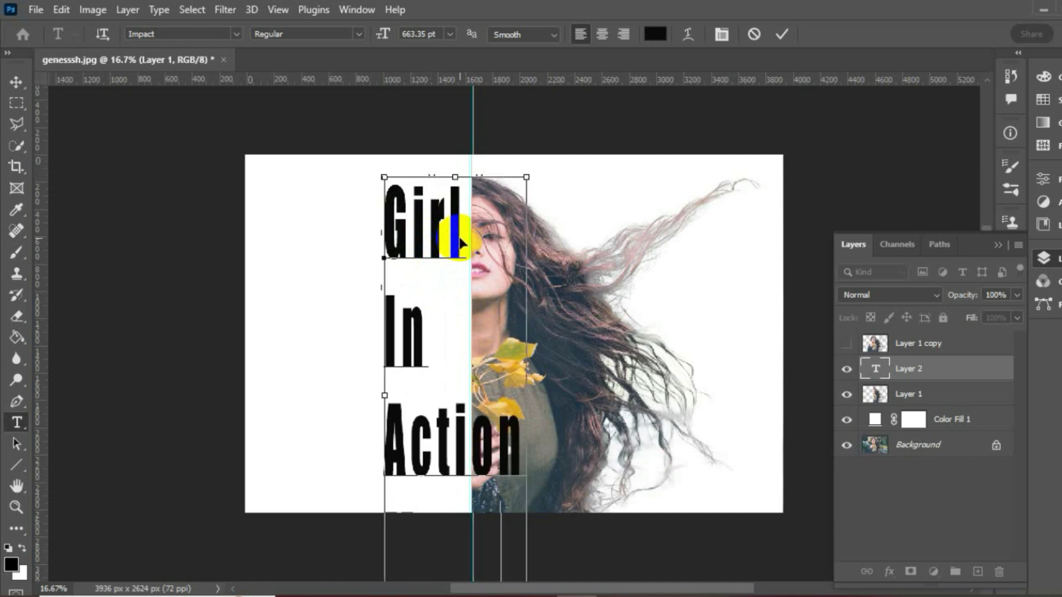
# Resize the Impact text box so 'Girl In Action Mood' fills the left half
pyautogui.hotkey('ctrl', 'a')
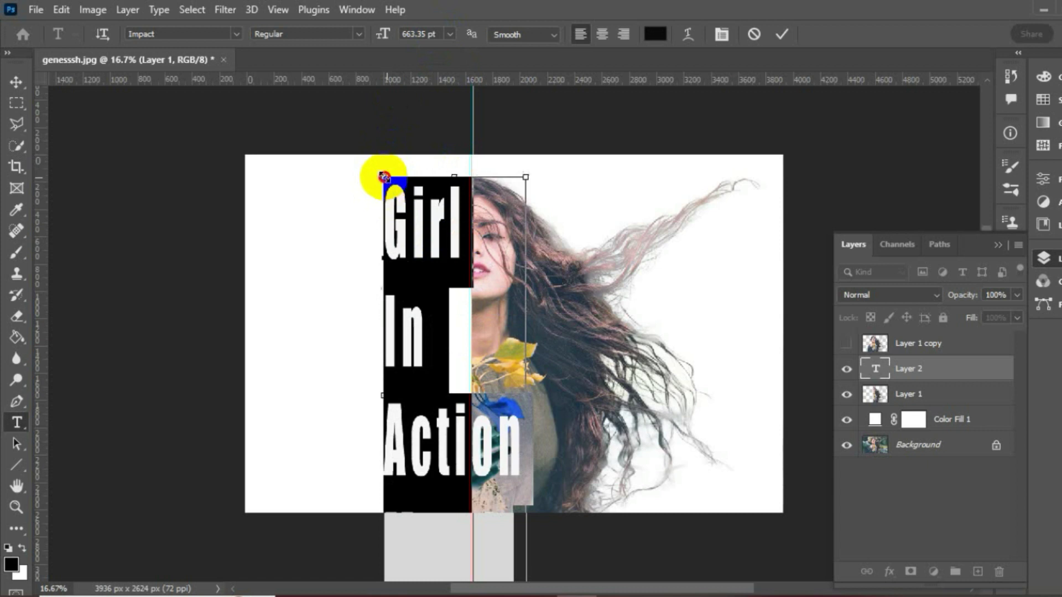
pyautogui.moveTo(385, 177); pyautogui.dragTo(334, 175)
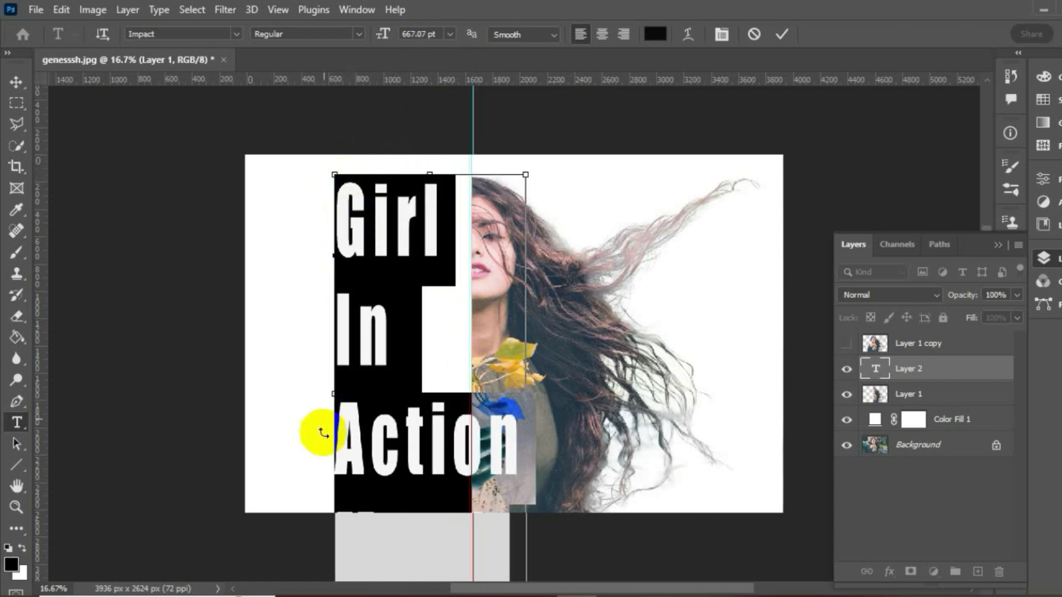
pyautogui.moveTo(526, 174)
pyautogui.mouseDown()
pyautogui.moveTo(476, 267)
pyautogui.moveTo(382, 223)
pyautogui.mouseUp()
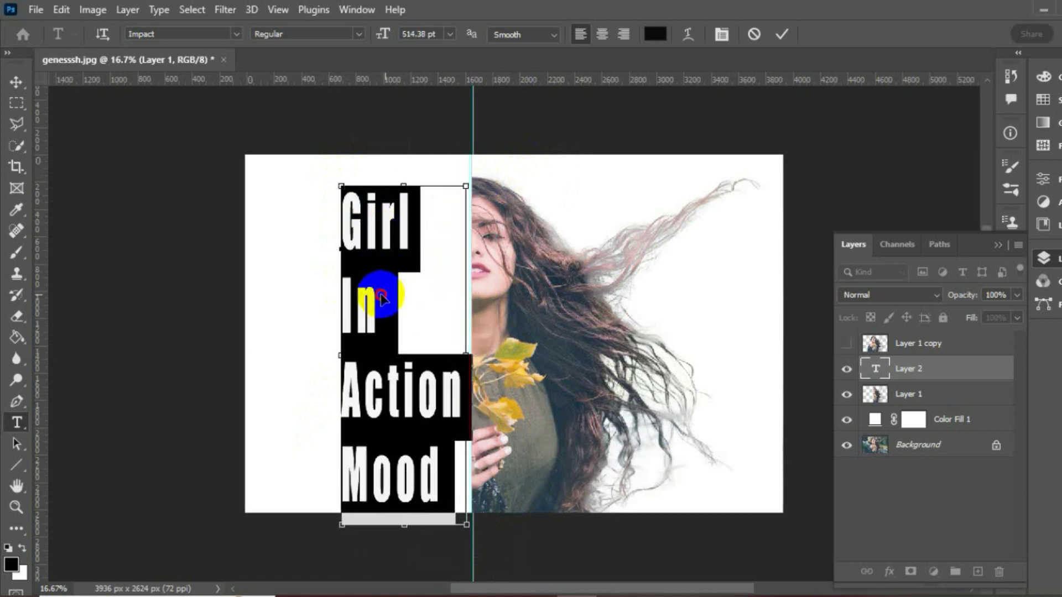
pyautogui.click(346, 297)
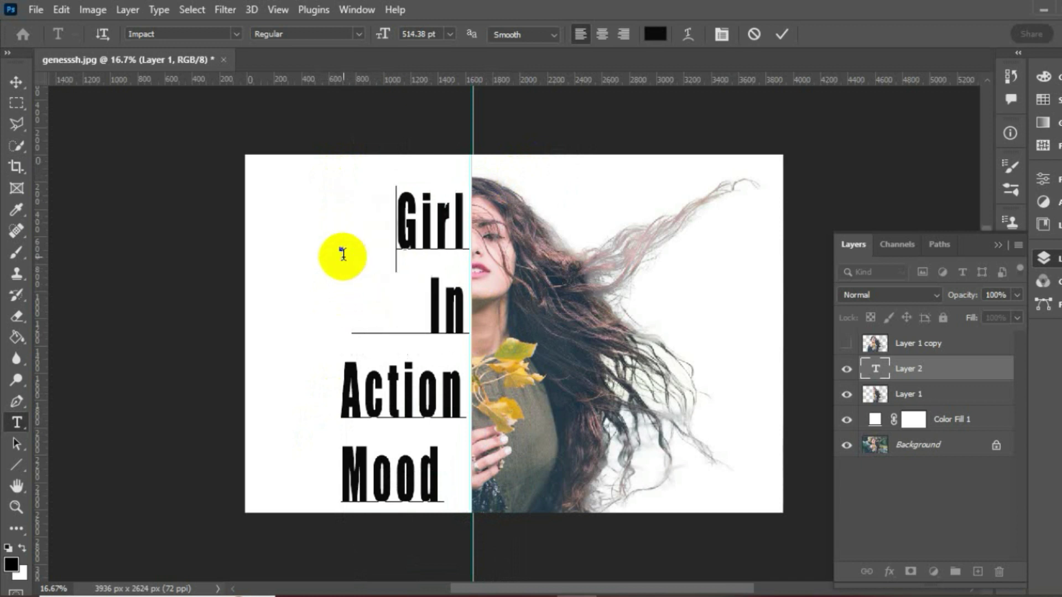
# Pad the Girl, In, Action and Mood lines with spaces so each ends at the guide, then commit
pyautogui.click(349, 376)
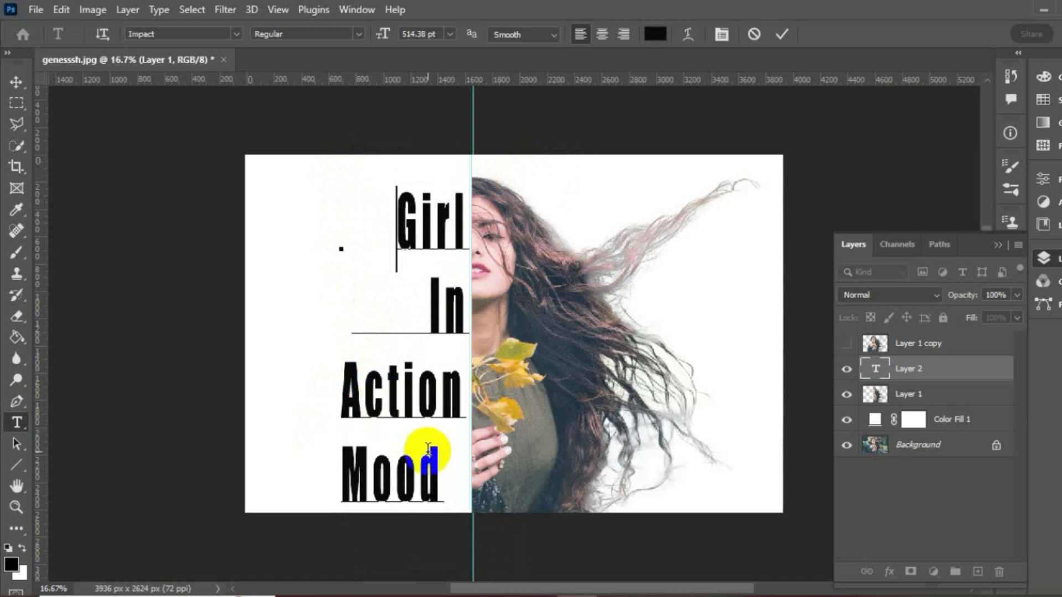
pyautogui.click(341, 470)
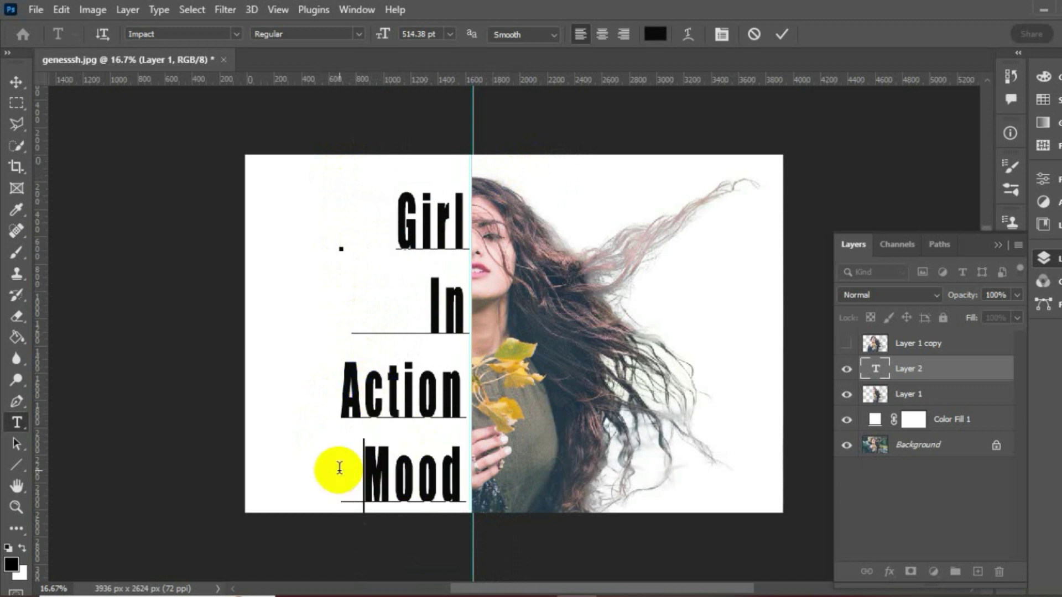
pyautogui.click(435, 304)
pyautogui.click(433, 224)
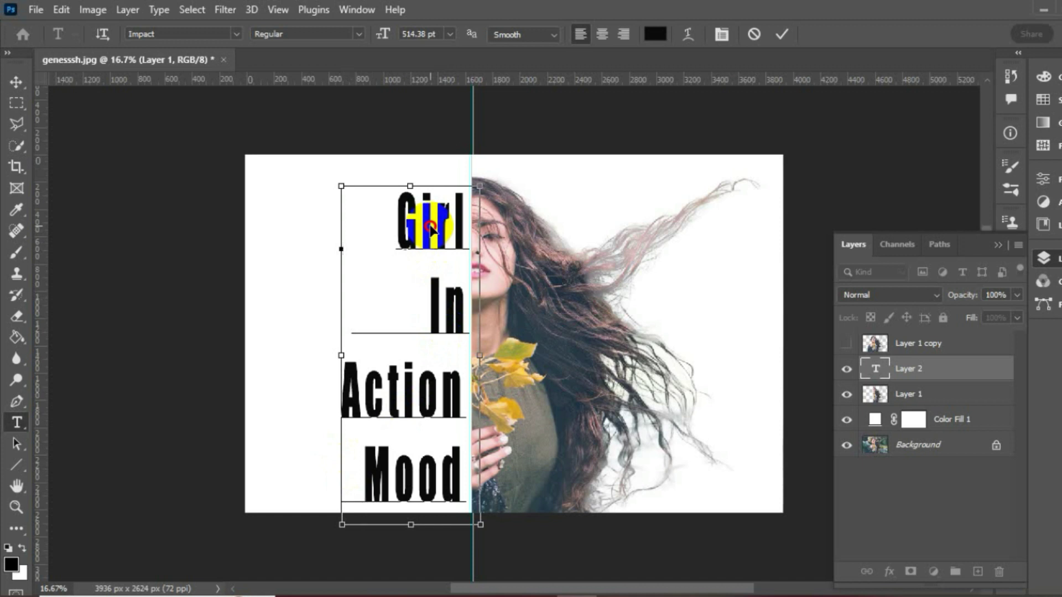
pyautogui.click(523, 284)
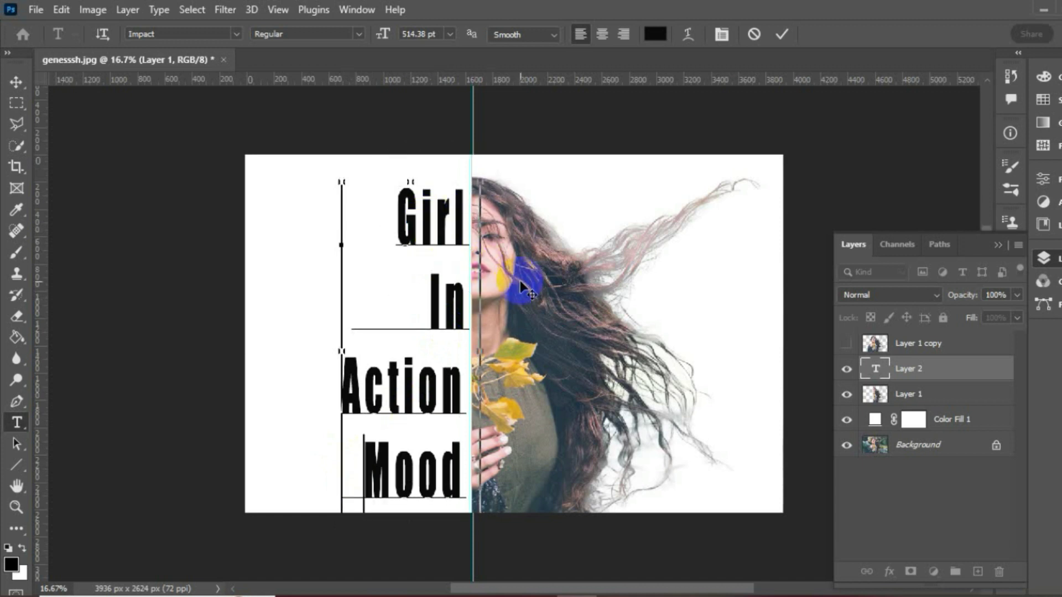
pyautogui.click(898, 396)
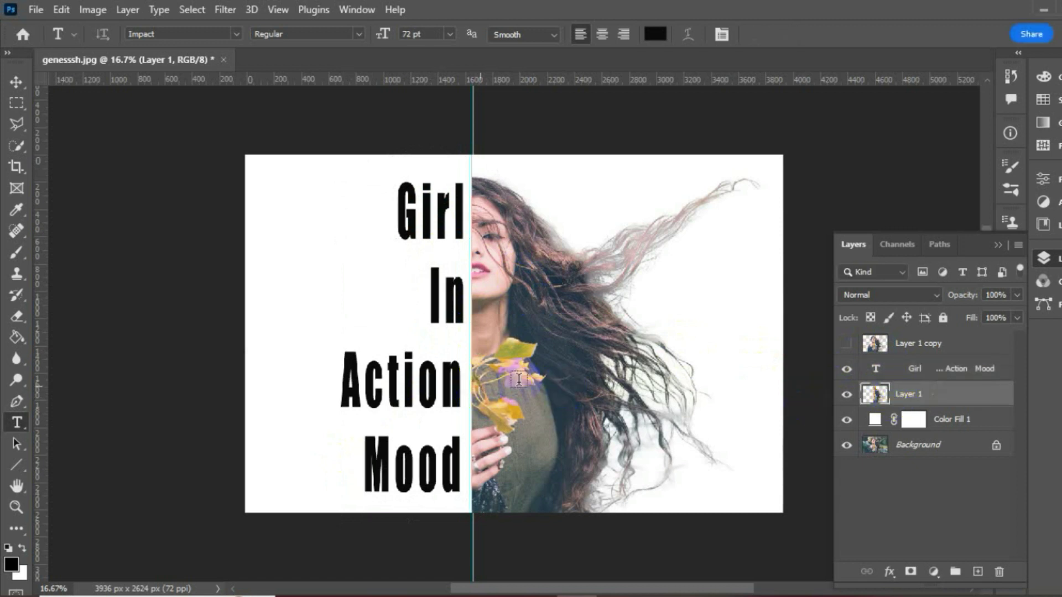
# Move the woman's photo on Layer 1 up slightly
pyautogui.moveTo(533, 387)
pyautogui.mouseDown()
pyautogui.moveTo(541, 370)
pyautogui.moveTo(529, 370)
pyautogui.mouseUp()
pyautogui.click(537, 368)
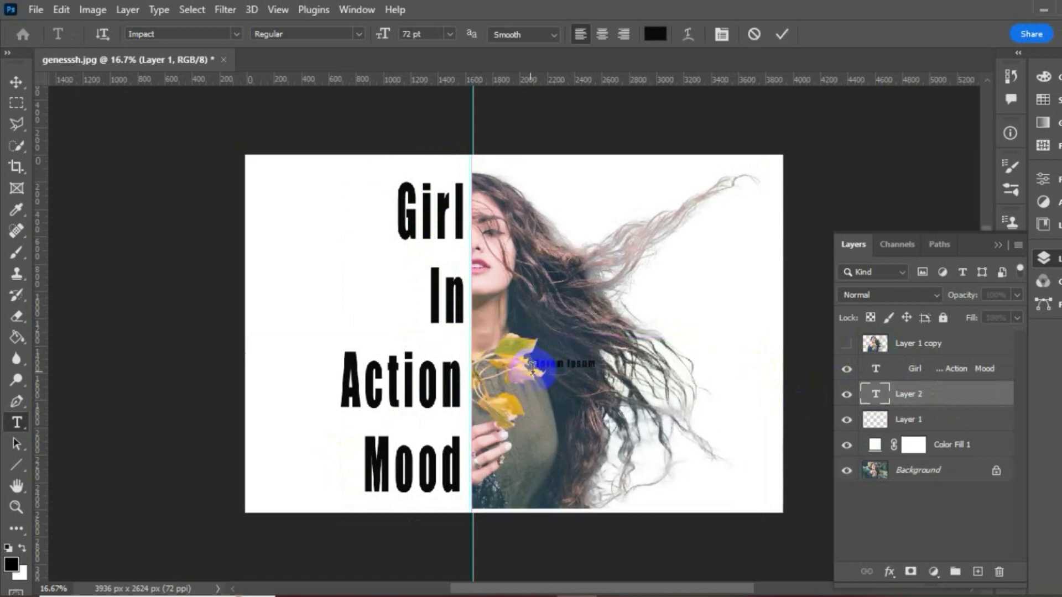
pyautogui.click(898, 378)
# Delete the stray Lorem Ipsum text layer and reselect the Girl In Action Mood layer
pyautogui.click(894, 375)
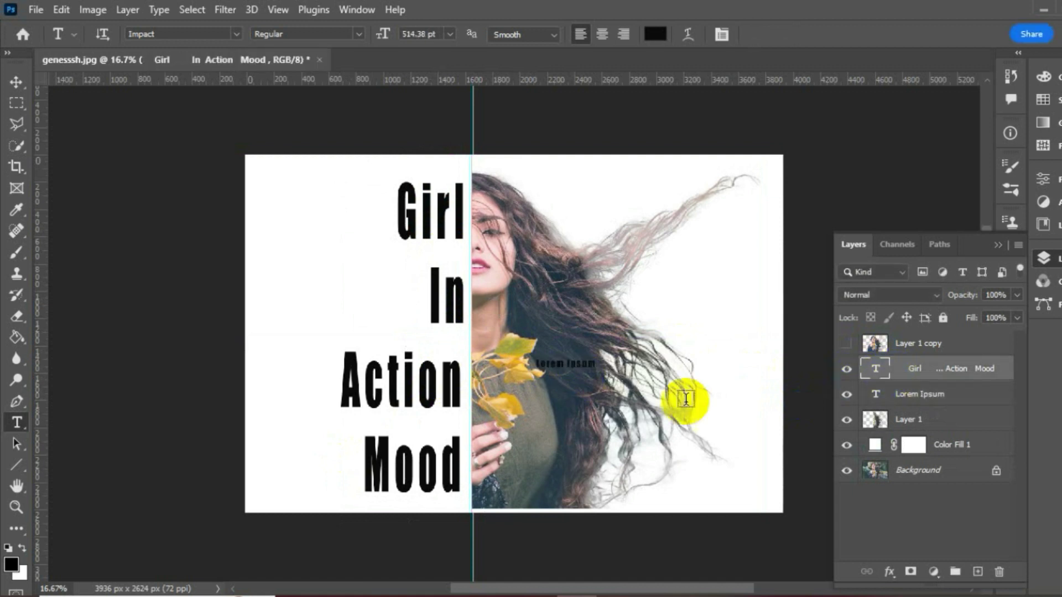
pyautogui.click(899, 401)
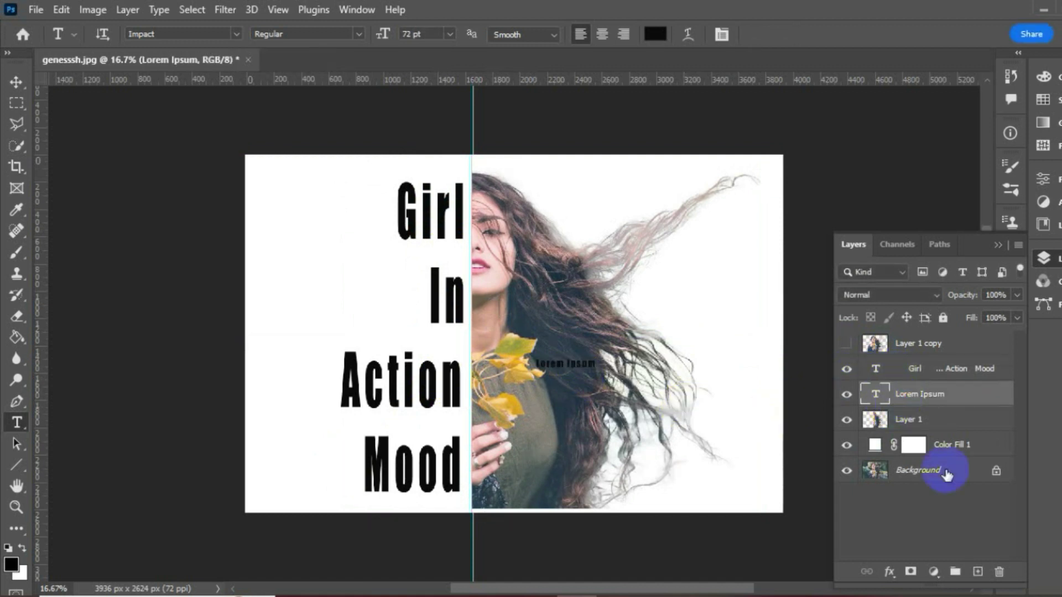
pyautogui.click(998, 571)
pyautogui.click(467, 237)
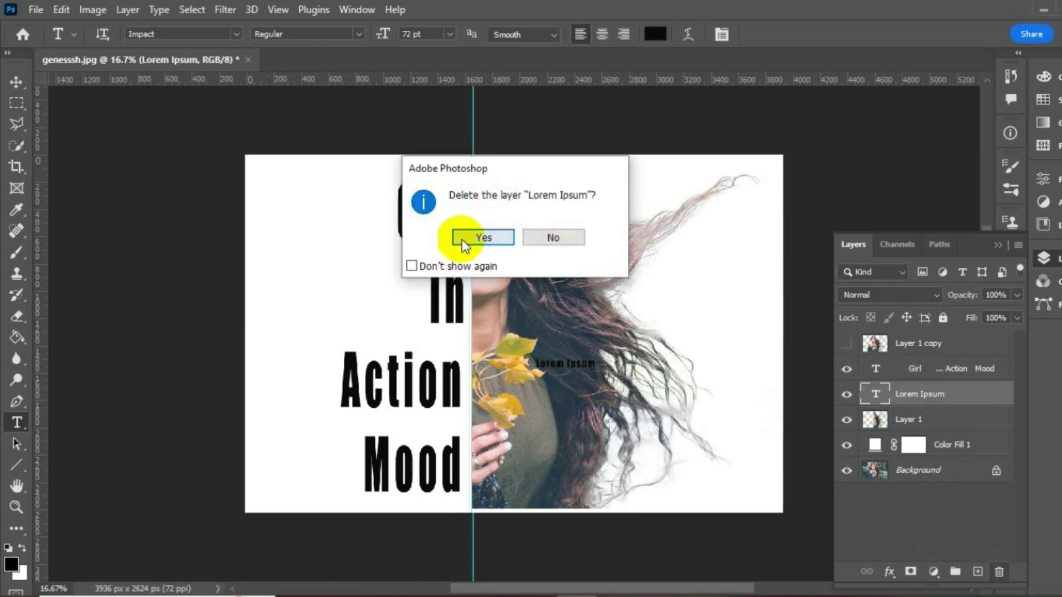
pyautogui.click(885, 365)
# Nudge the Girl In Action Mood text block up so it sits against the centre guide
pyautogui.doubleClick(886, 366)
pyautogui.moveTo(462, 381); pyautogui.dragTo(440, 378)
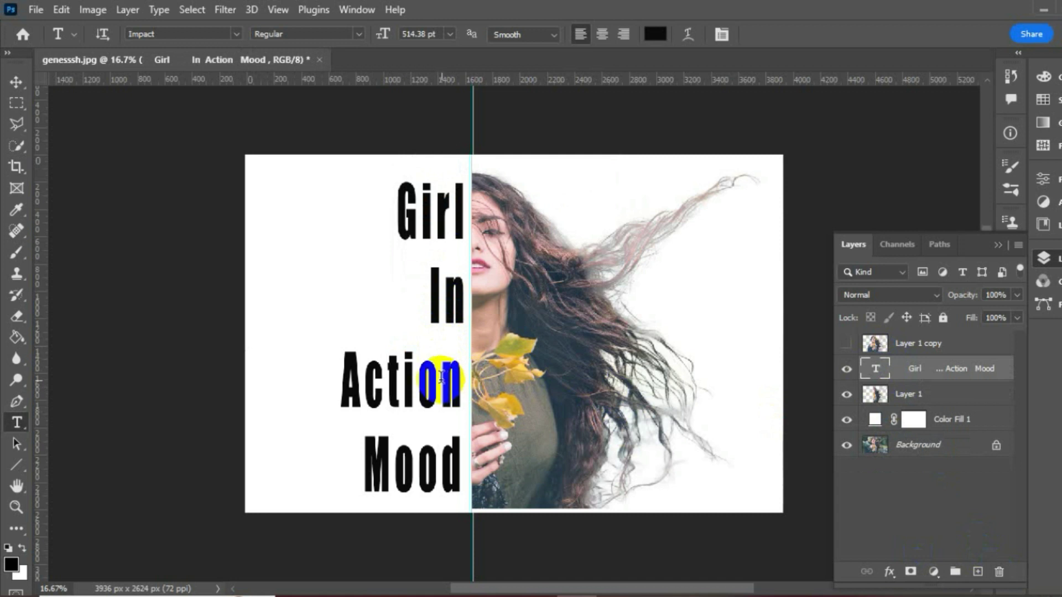
pyautogui.doubleClick(438, 326)
pyautogui.click(14, 123)
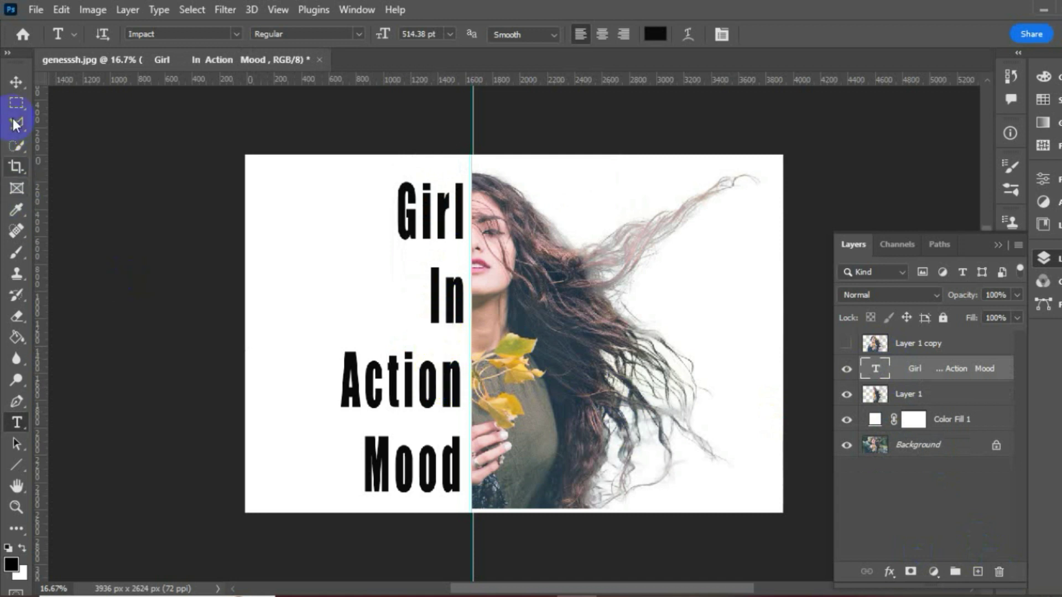
pyautogui.click(11, 88)
pyautogui.moveTo(434, 374); pyautogui.dragTo(435, 367)
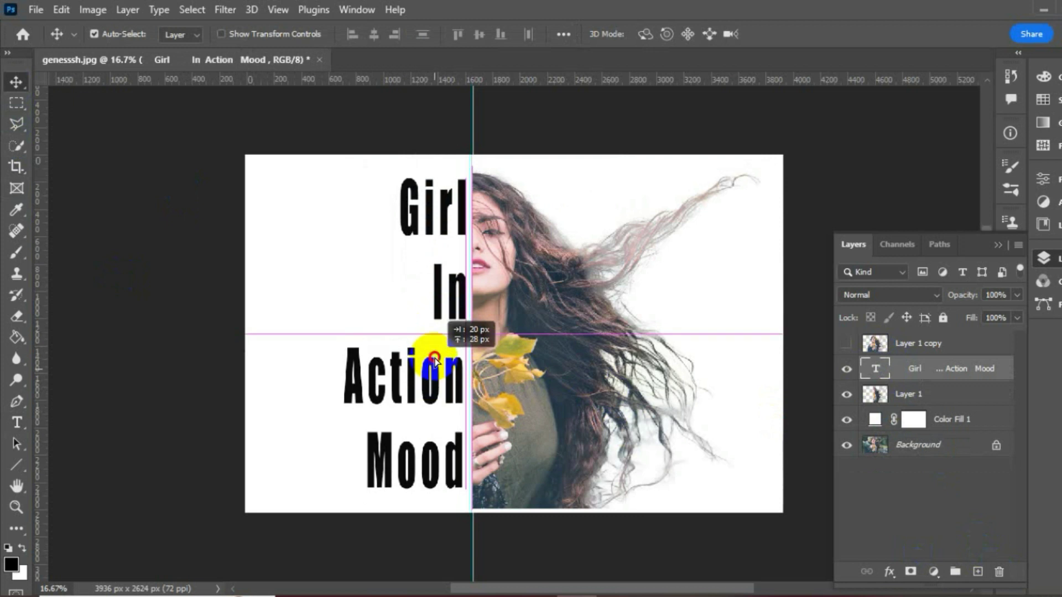
pyautogui.moveTo(435, 358); pyautogui.dragTo(435, 360)
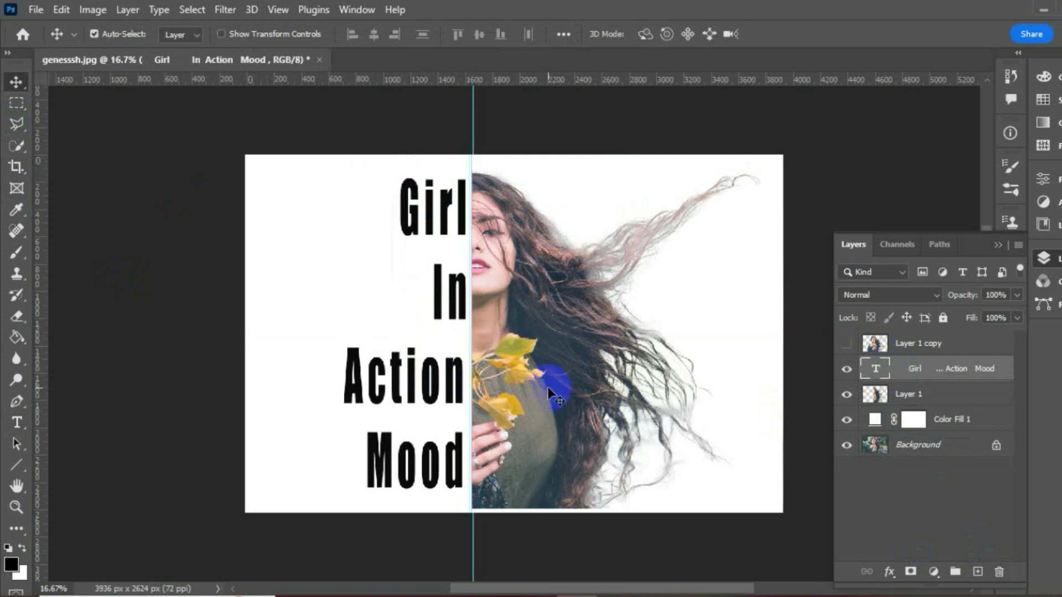
# Show Layer 1 copy and clip it into the title text as a clipping mask
pyautogui.click(846, 343)
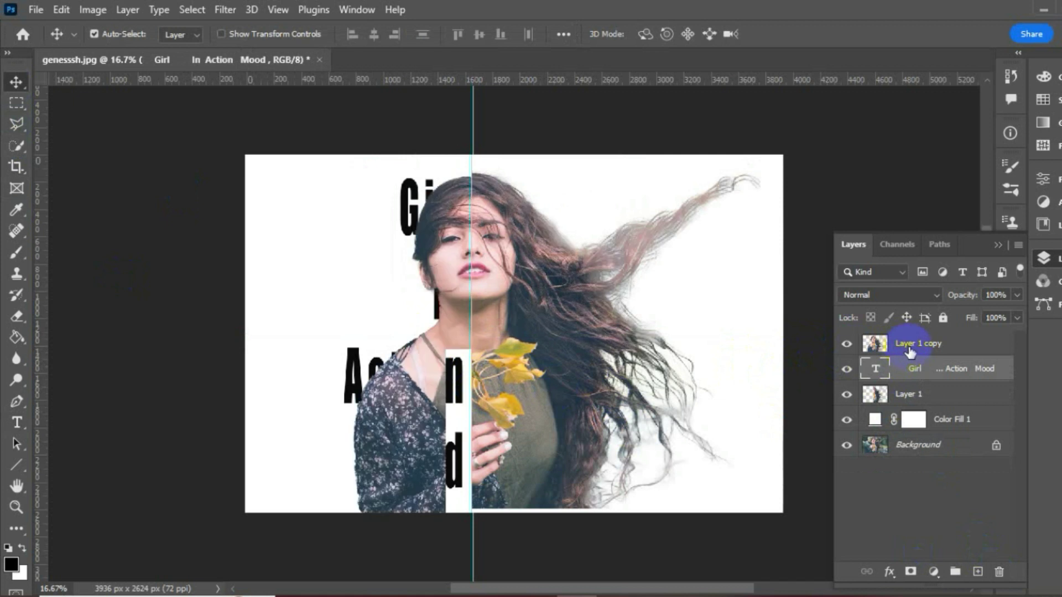
pyautogui.rightClick(910, 348)
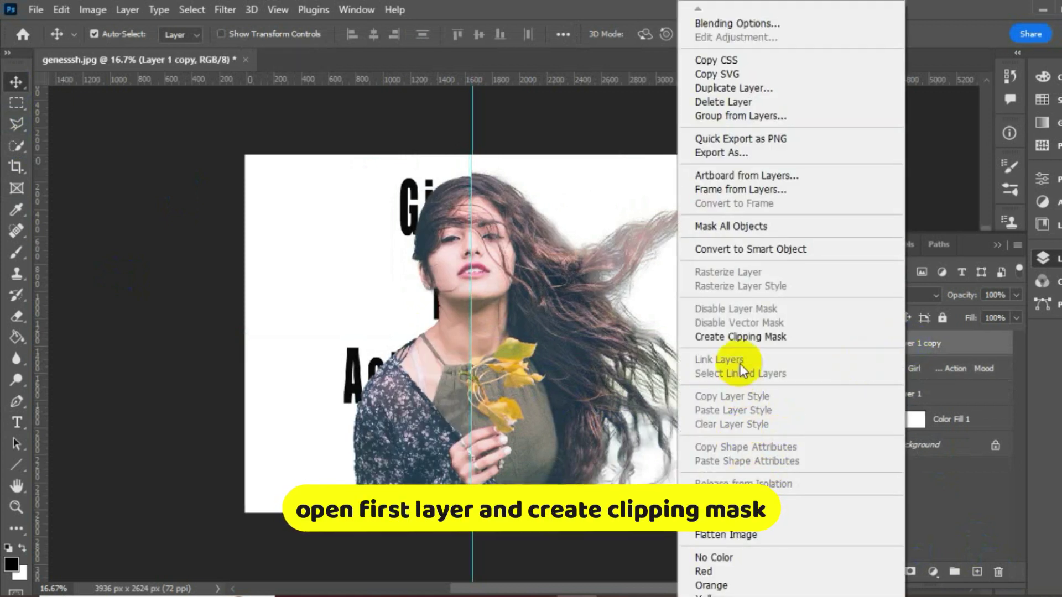
pyautogui.click(741, 337)
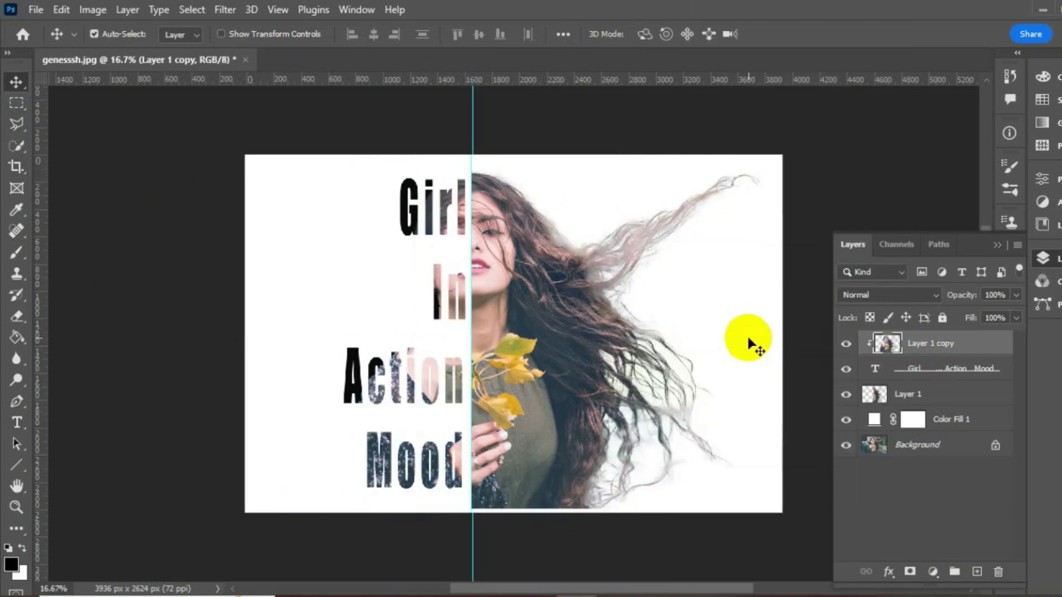
# Recolour the title text golden tan (b5913f)
pyautogui.click(909, 372)
pyautogui.doubleClick(910, 369)
pyautogui.press('Return')
pyautogui.doubleClick(885, 374)
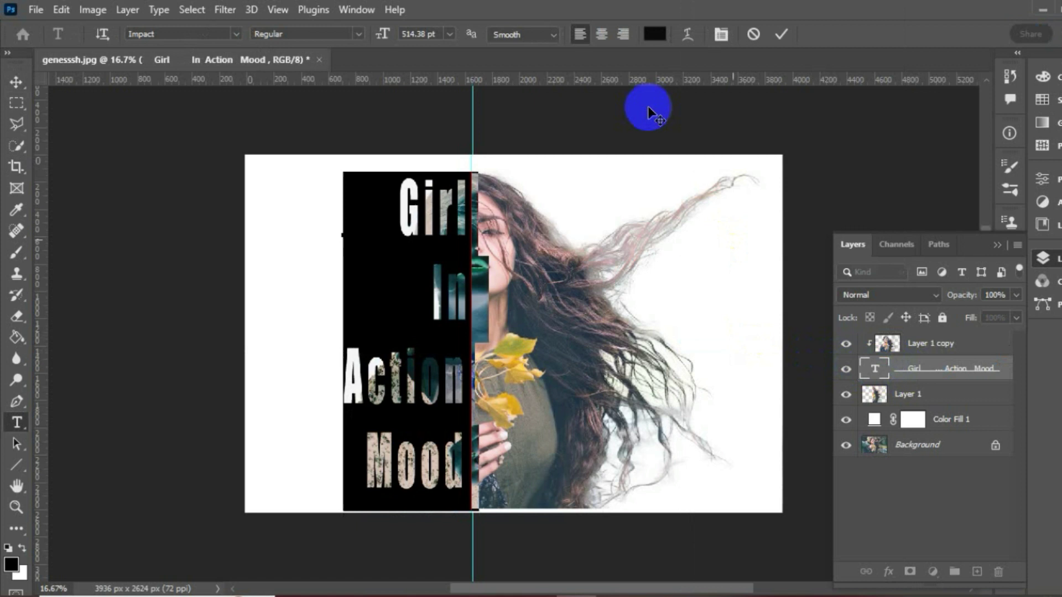
pyautogui.click(656, 34)
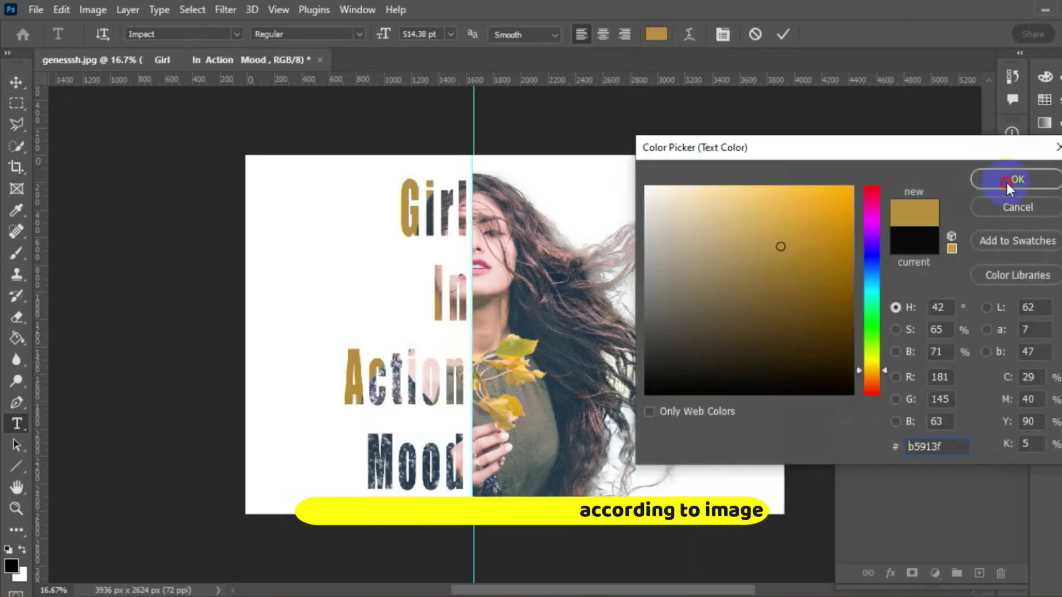
pyautogui.click(1009, 180)
pyautogui.click(876, 420)
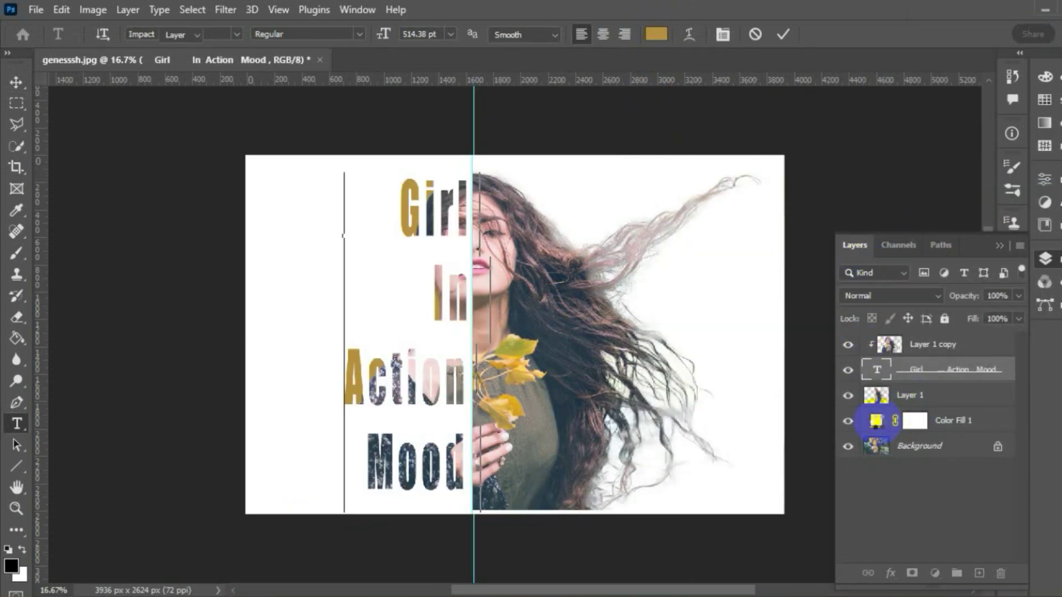
# Recolour the Color Fill 1 layer from white to pale pink f7dbd7
pyautogui.doubleClick(878, 422)
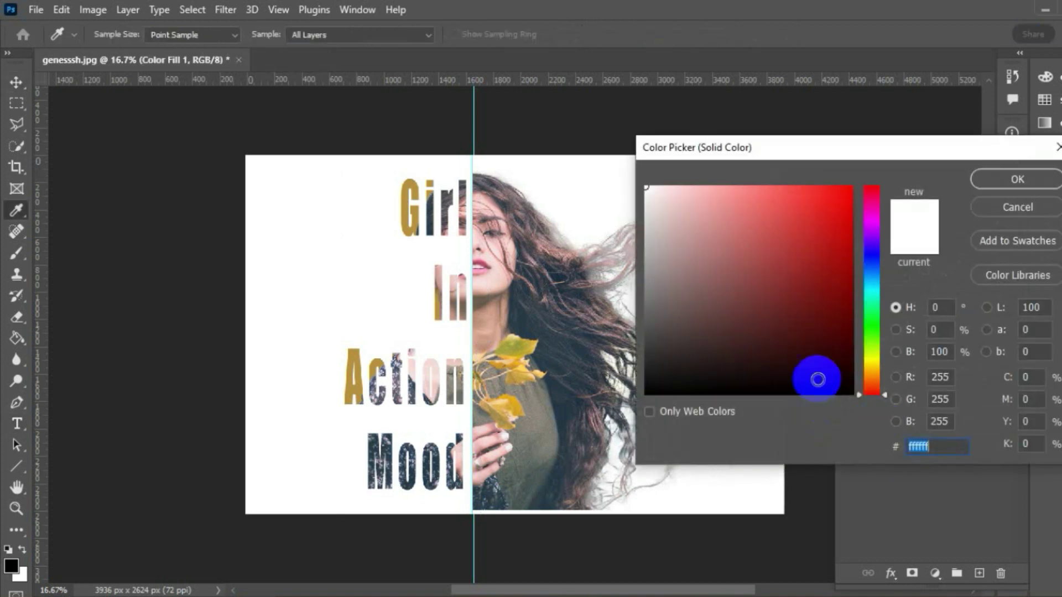
pyautogui.click(876, 370)
pyautogui.click(573, 185)
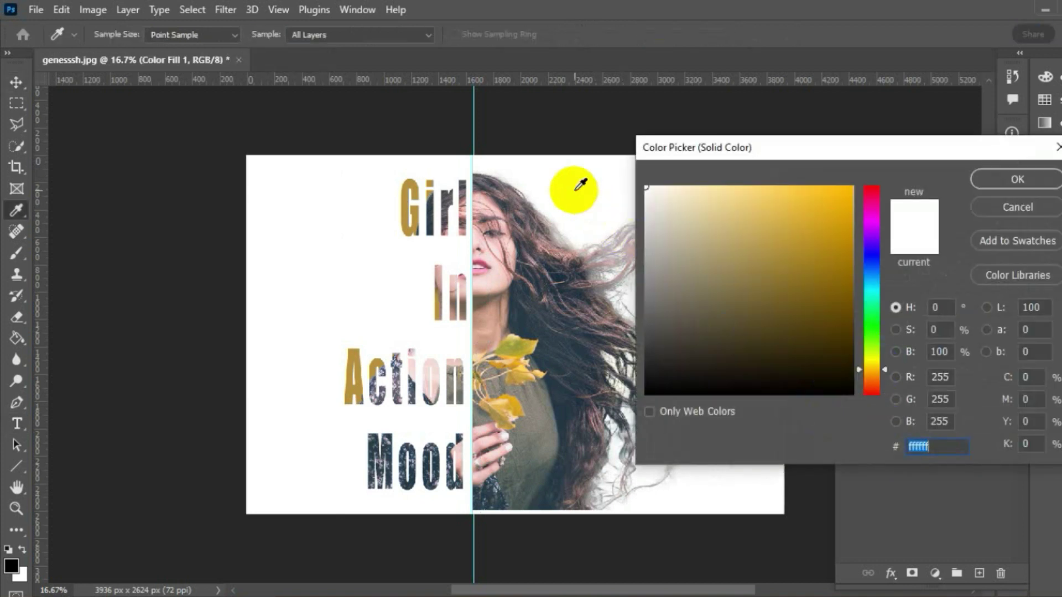
pyautogui.click(383, 183)
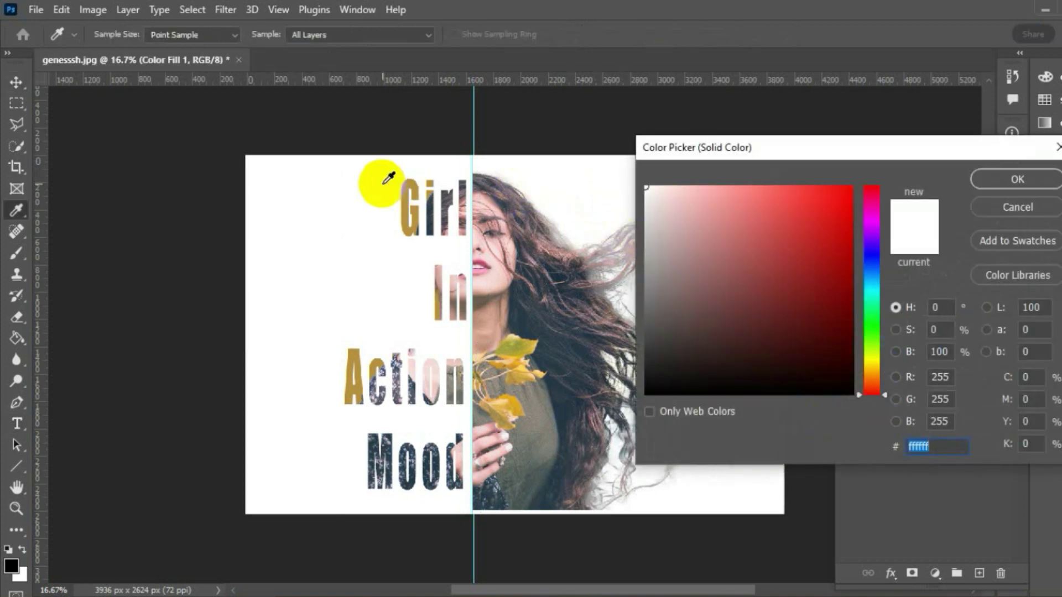
pyautogui.click(1006, 180)
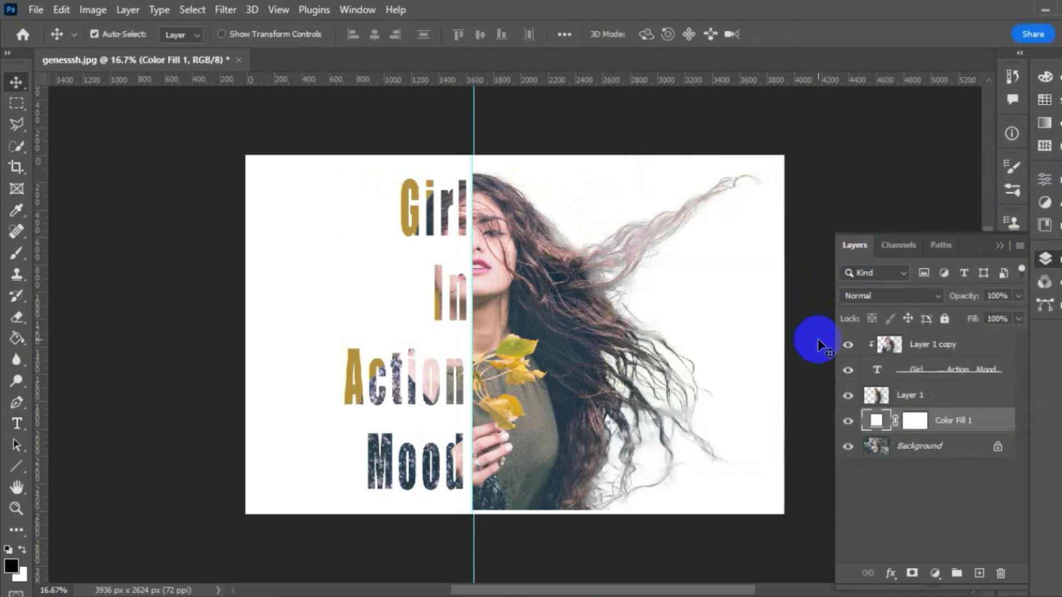
pyautogui.doubleClick(877, 421)
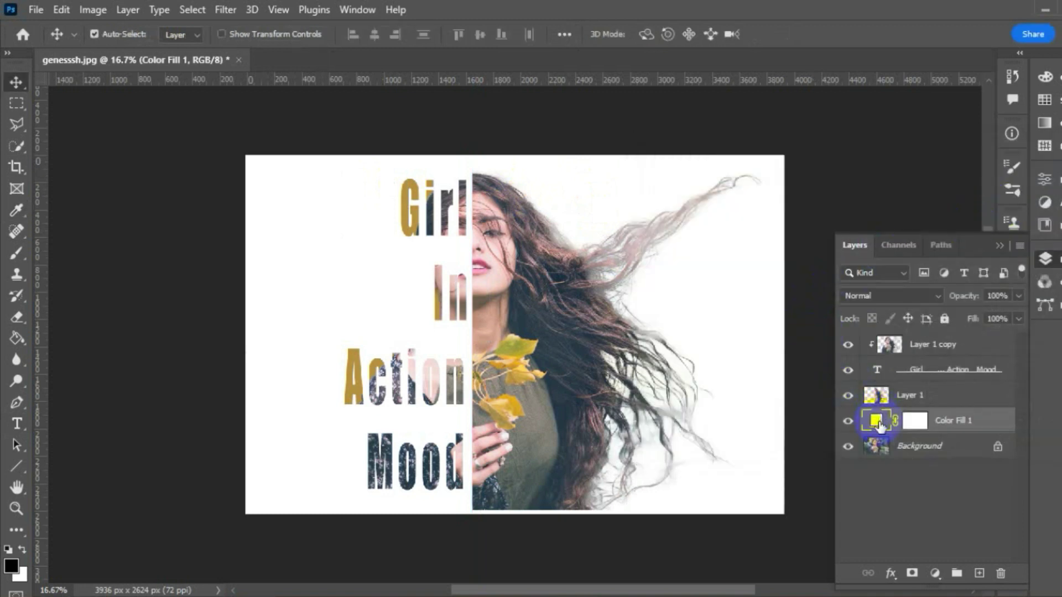
pyautogui.click(867, 366)
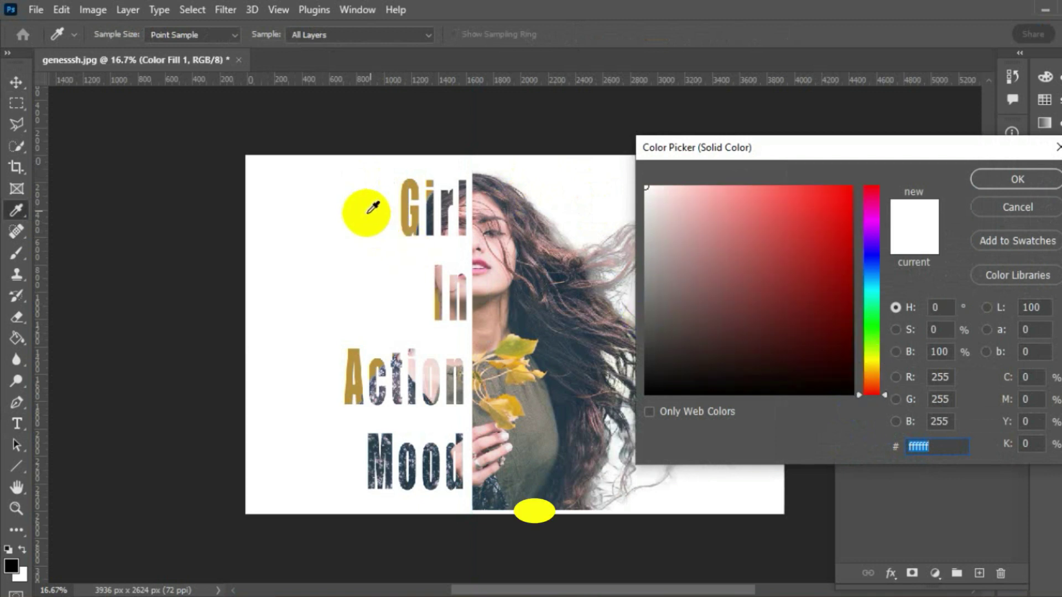
pyautogui.click(429, 367)
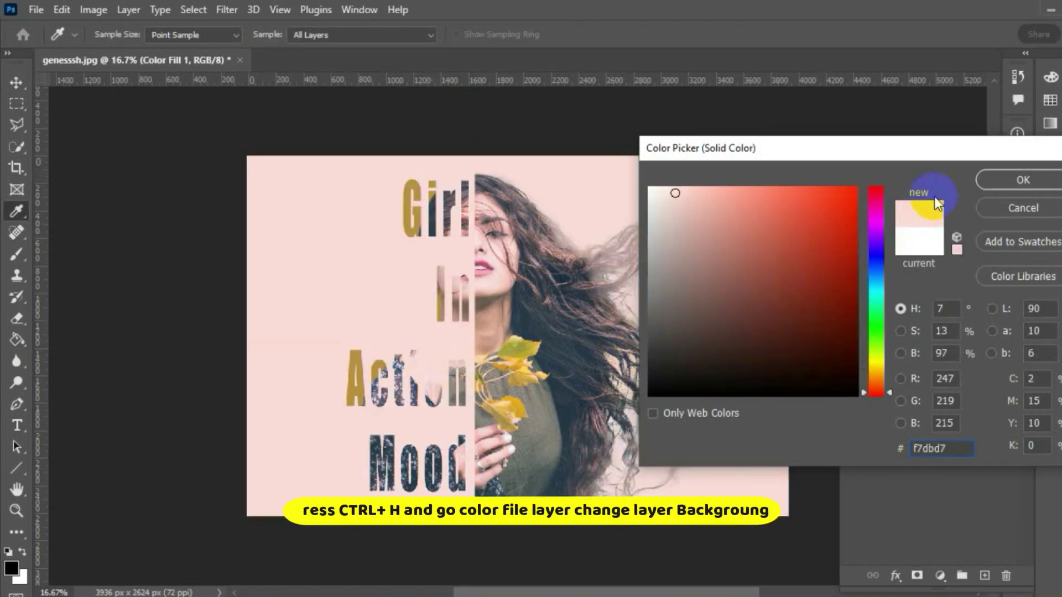
pyautogui.click(987, 180)
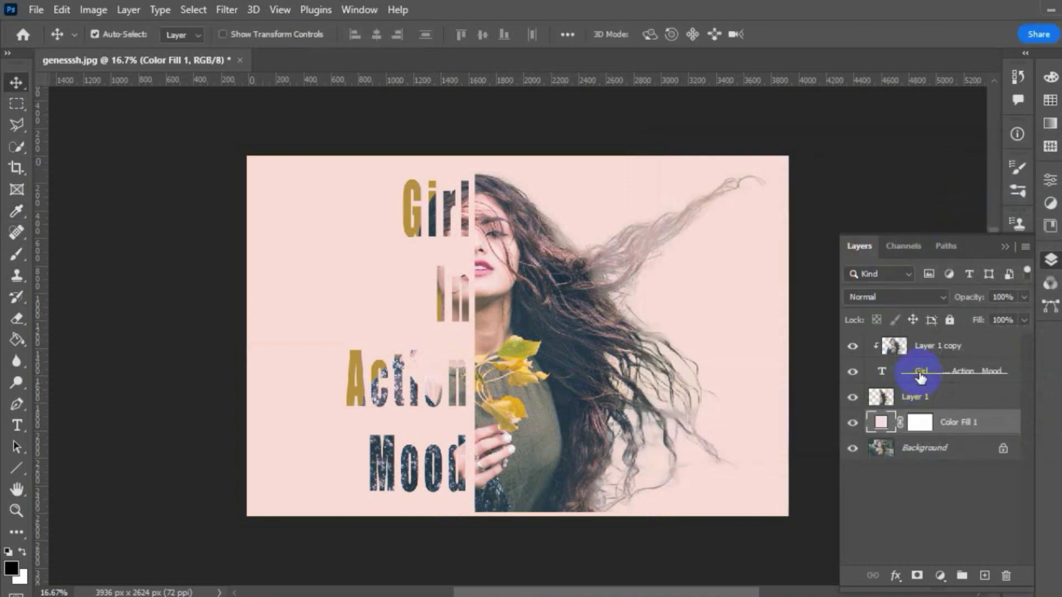
# Recolour all the title text dark brown (4d3b3b) and commit the text edit
pyautogui.doubleClick(919, 373)
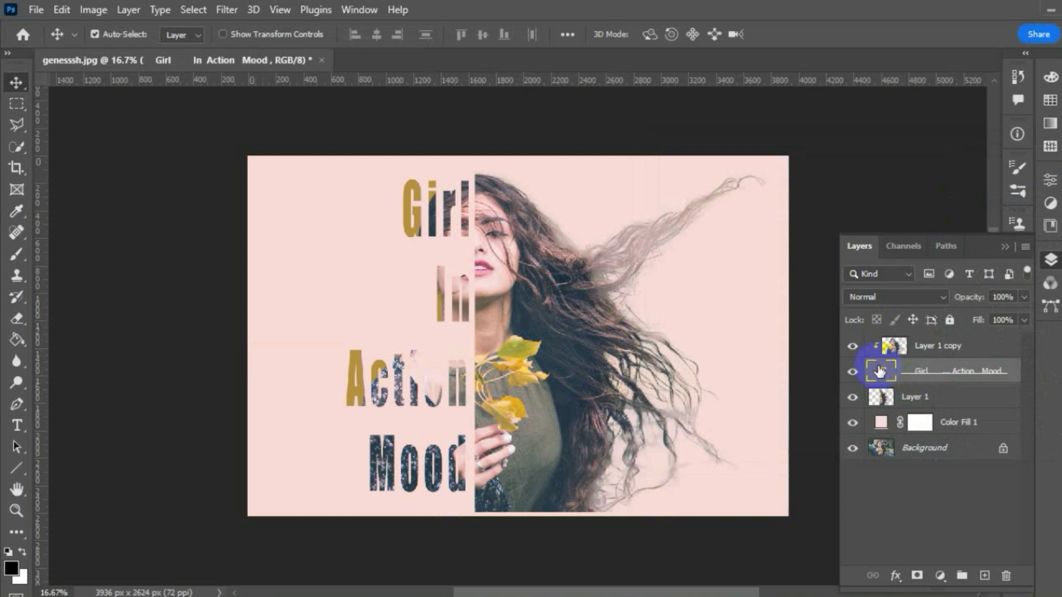
pyautogui.doubleClick(908, 366)
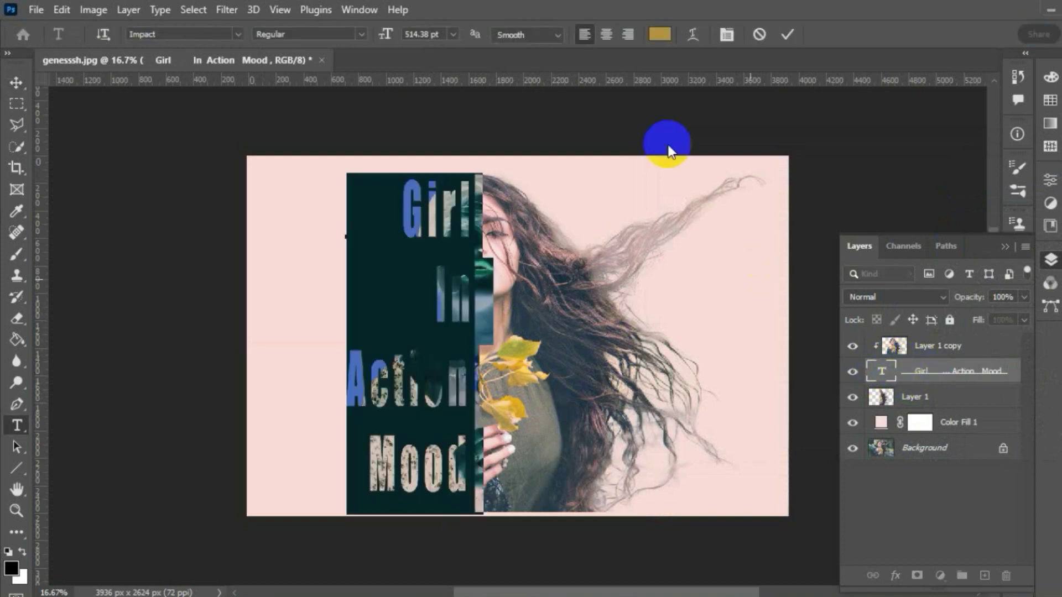
pyautogui.click(660, 34)
pyautogui.click(694, 332)
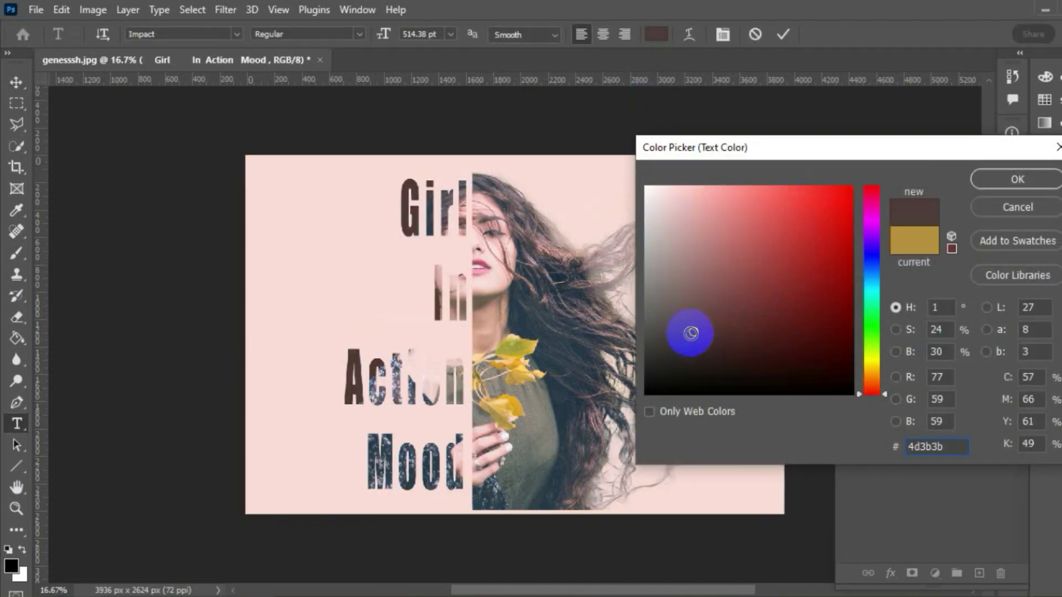
pyautogui.click(1006, 183)
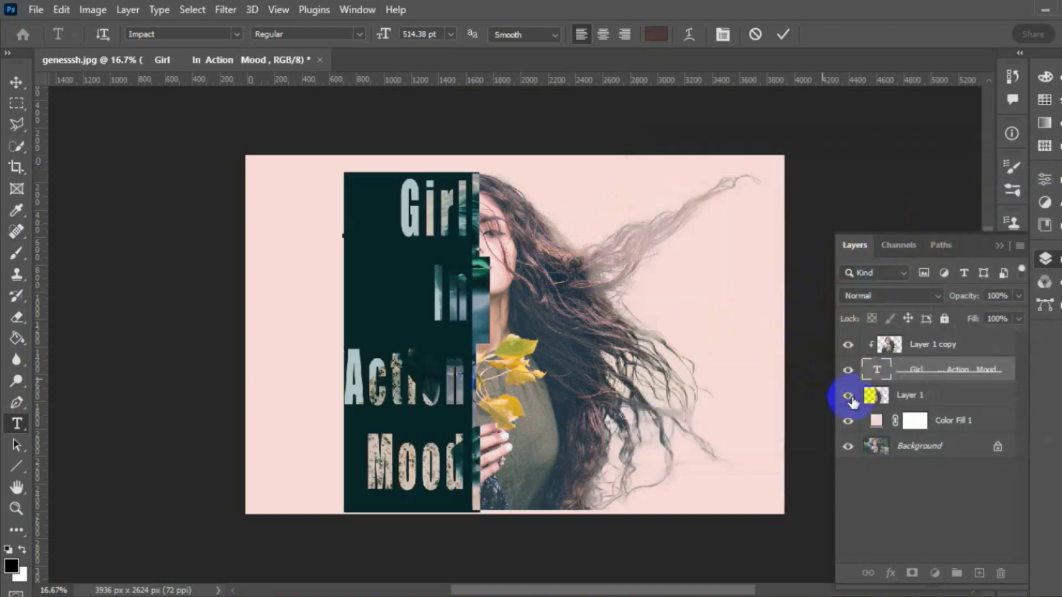
pyautogui.click(924, 371)
pyautogui.click(805, 386)
pyautogui.press('v')
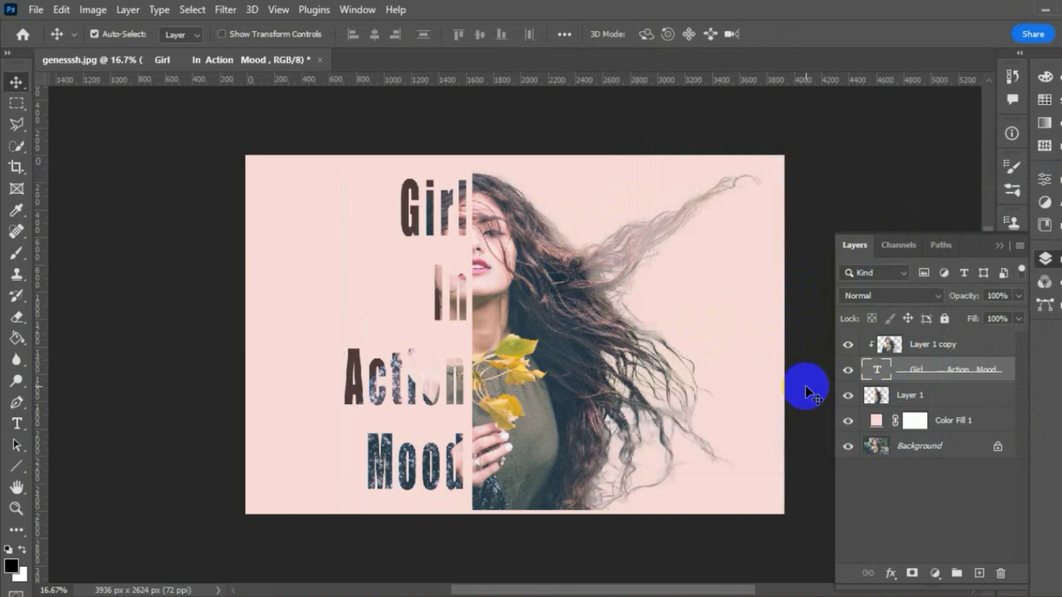
pyautogui.click(913, 411)
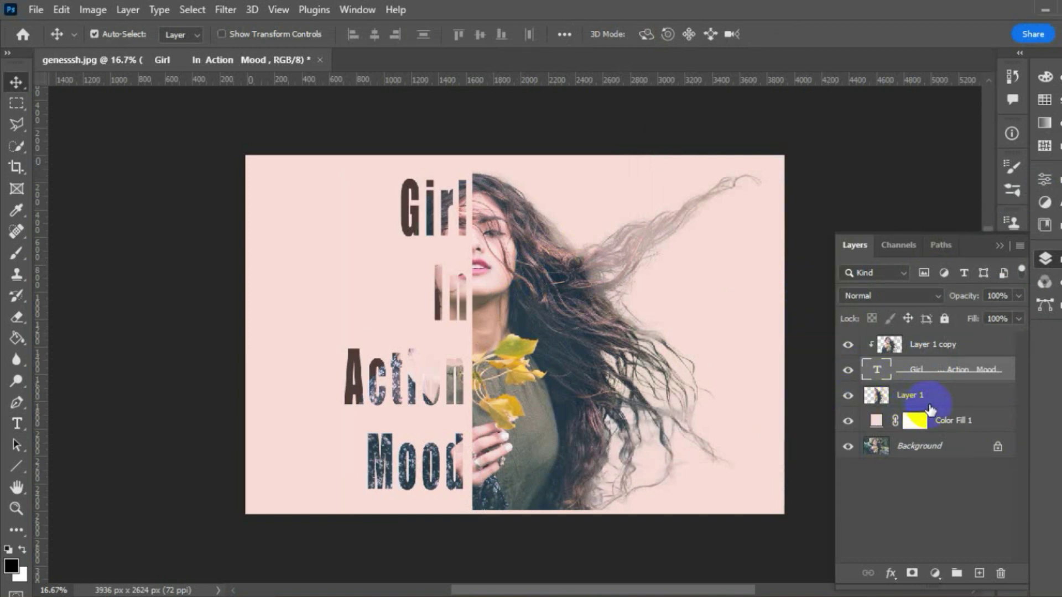
# Apply a Multiply drop shadow to the text layer: 16% opacity, 10 px distance, 14% spread, 4 px size
pyautogui.click(929, 406)
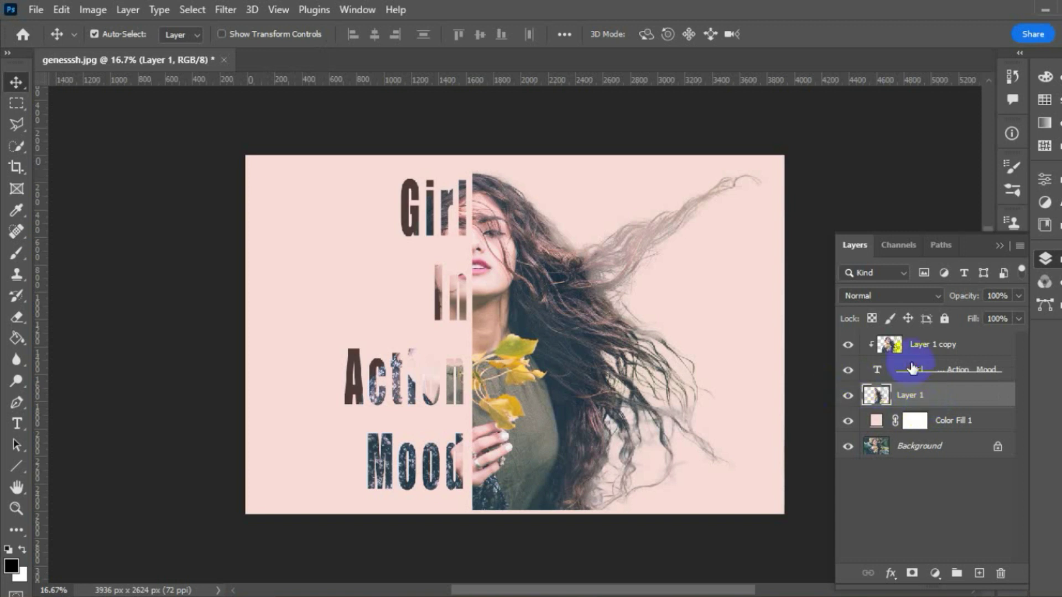
pyautogui.click(913, 369)
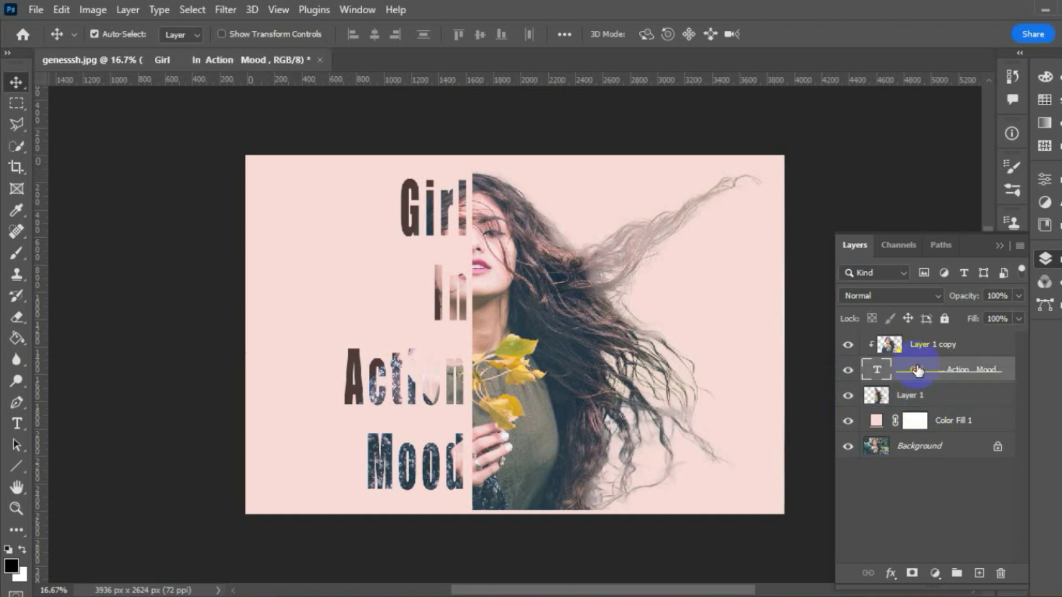
pyautogui.click(888, 574)
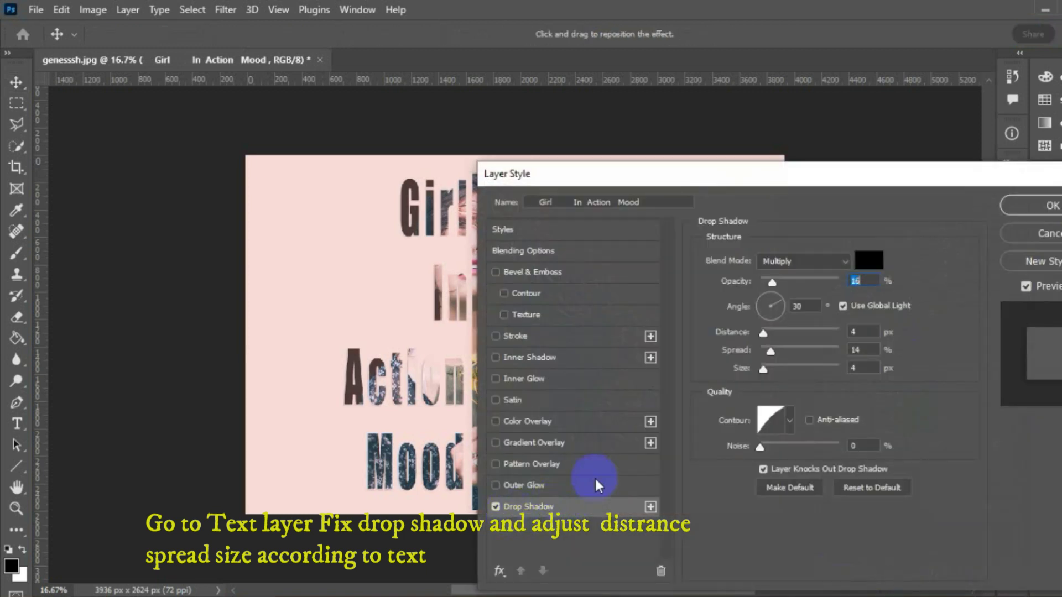
pyautogui.doubleClick(858, 332)
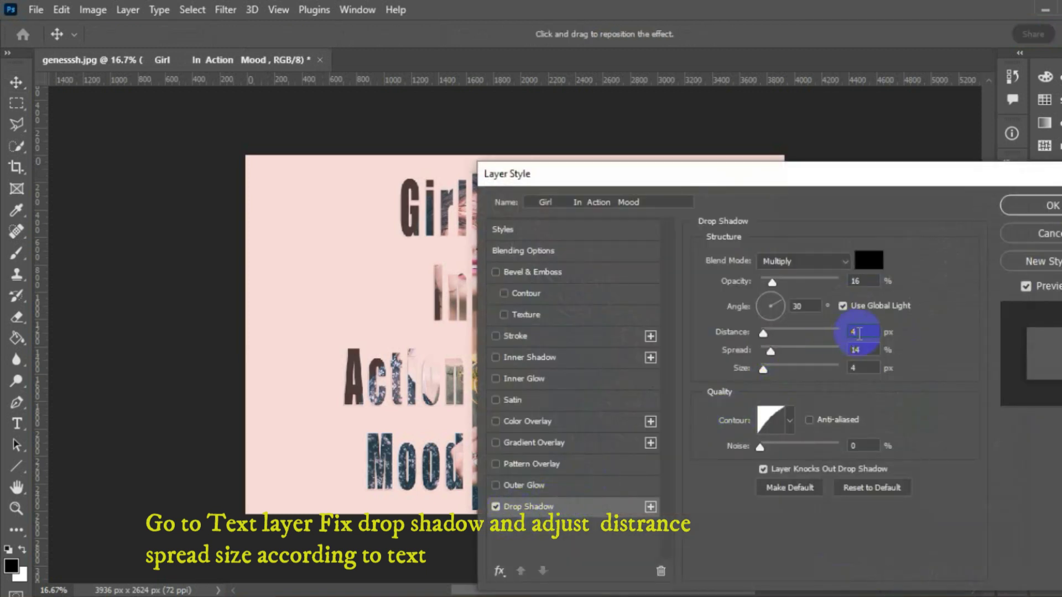
pyautogui.moveTo(763, 333); pyautogui.dragTo(769, 334)
pyautogui.click(770, 347)
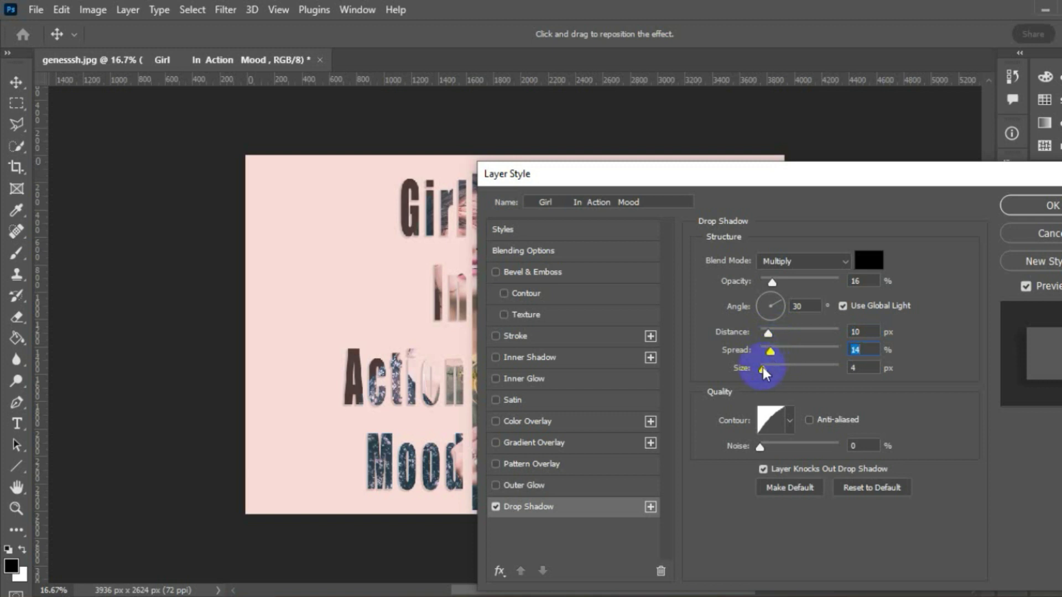
pyautogui.click(762, 367)
pyautogui.write('4')
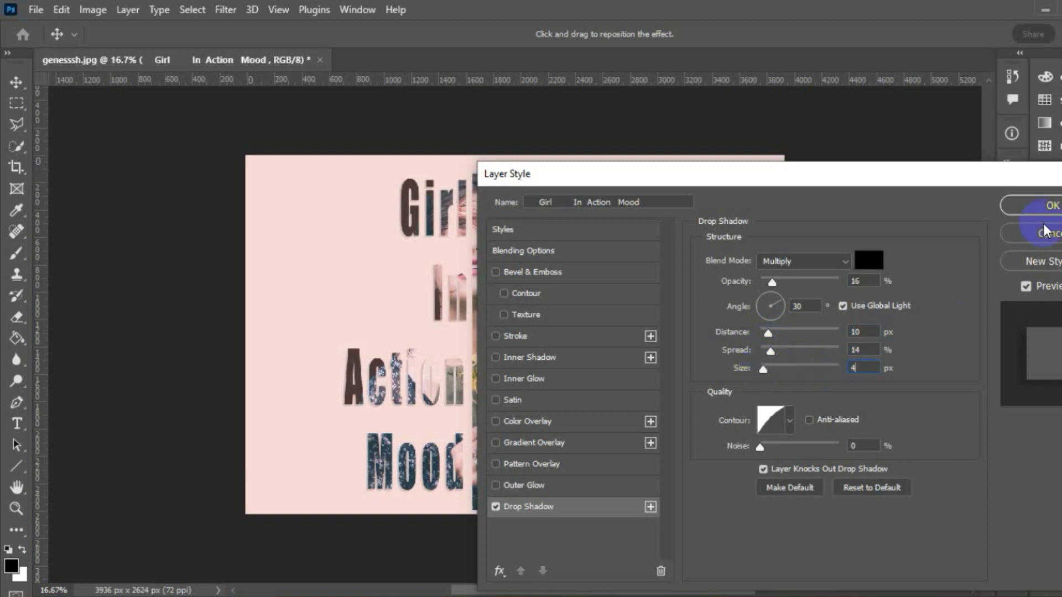
pyautogui.click(1048, 206)
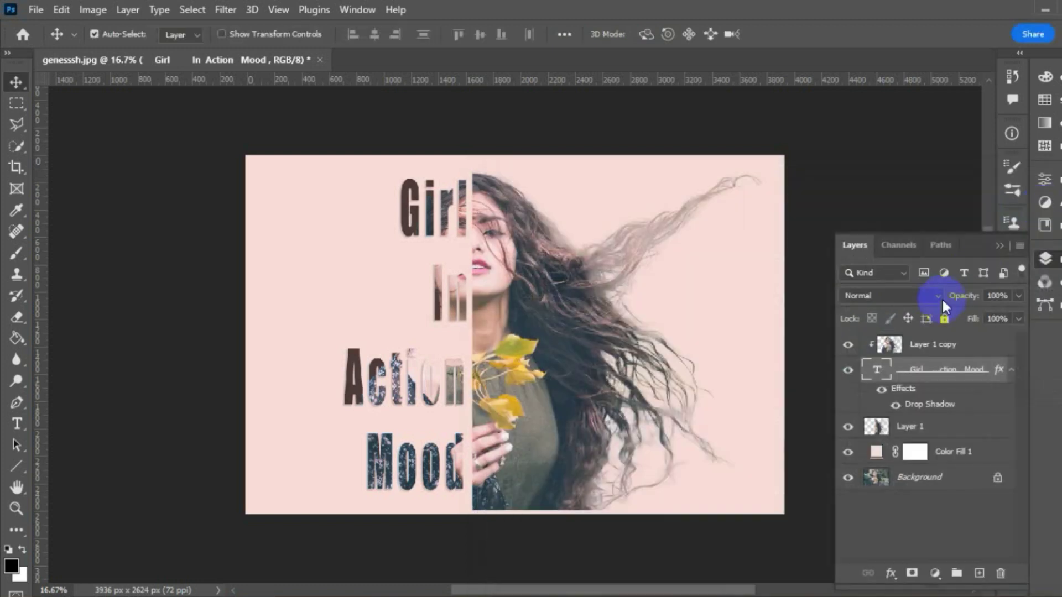